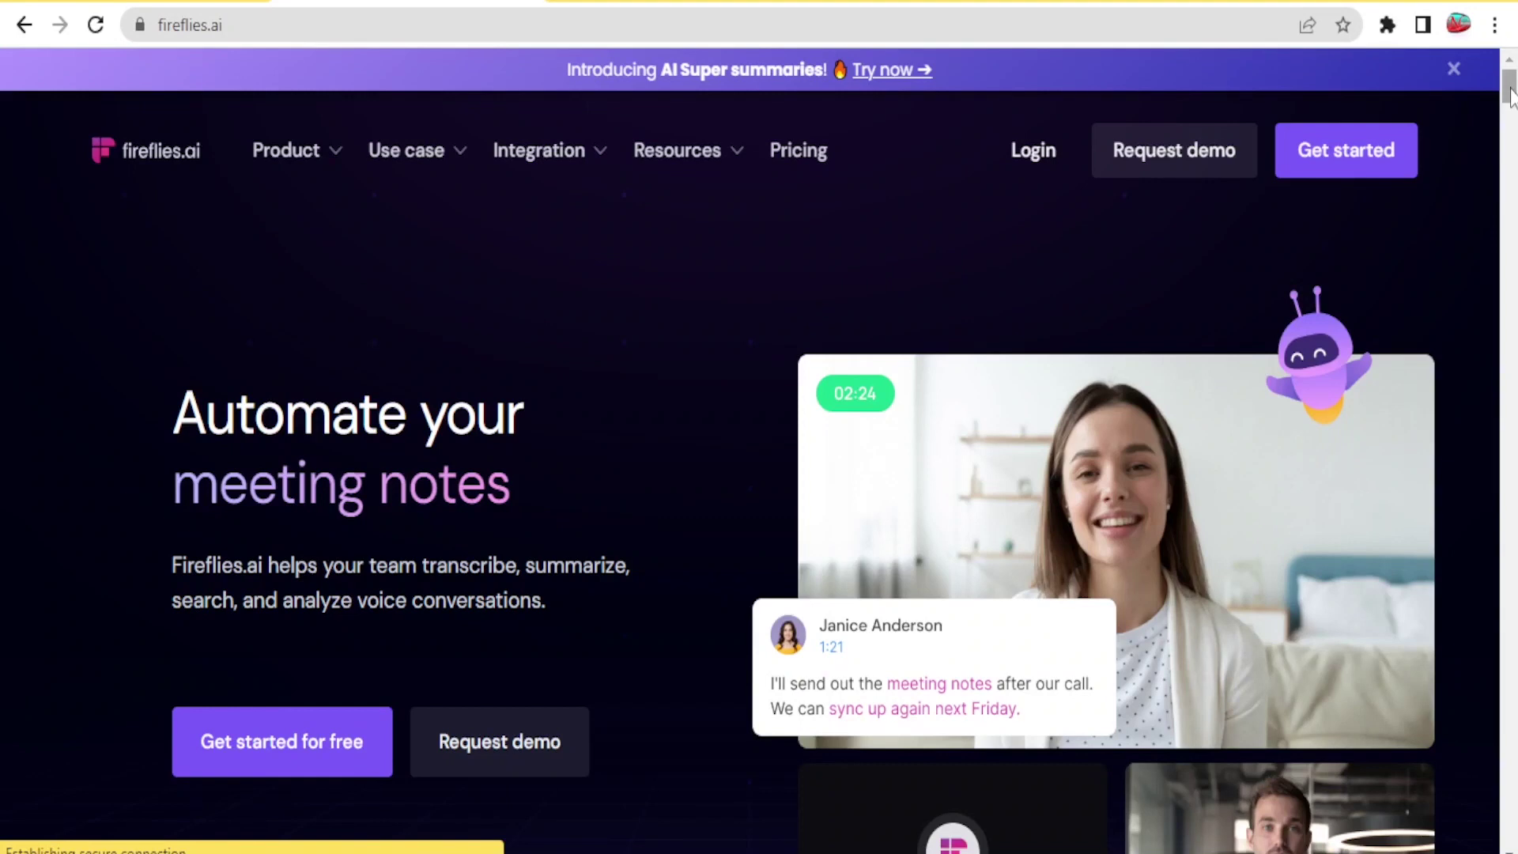
- Sign up for Fireflies.ai for free and reach the Home dashboard listing the upcoming Tutorial Meeting
left_click_drag(1510, 95, 1512, 141)
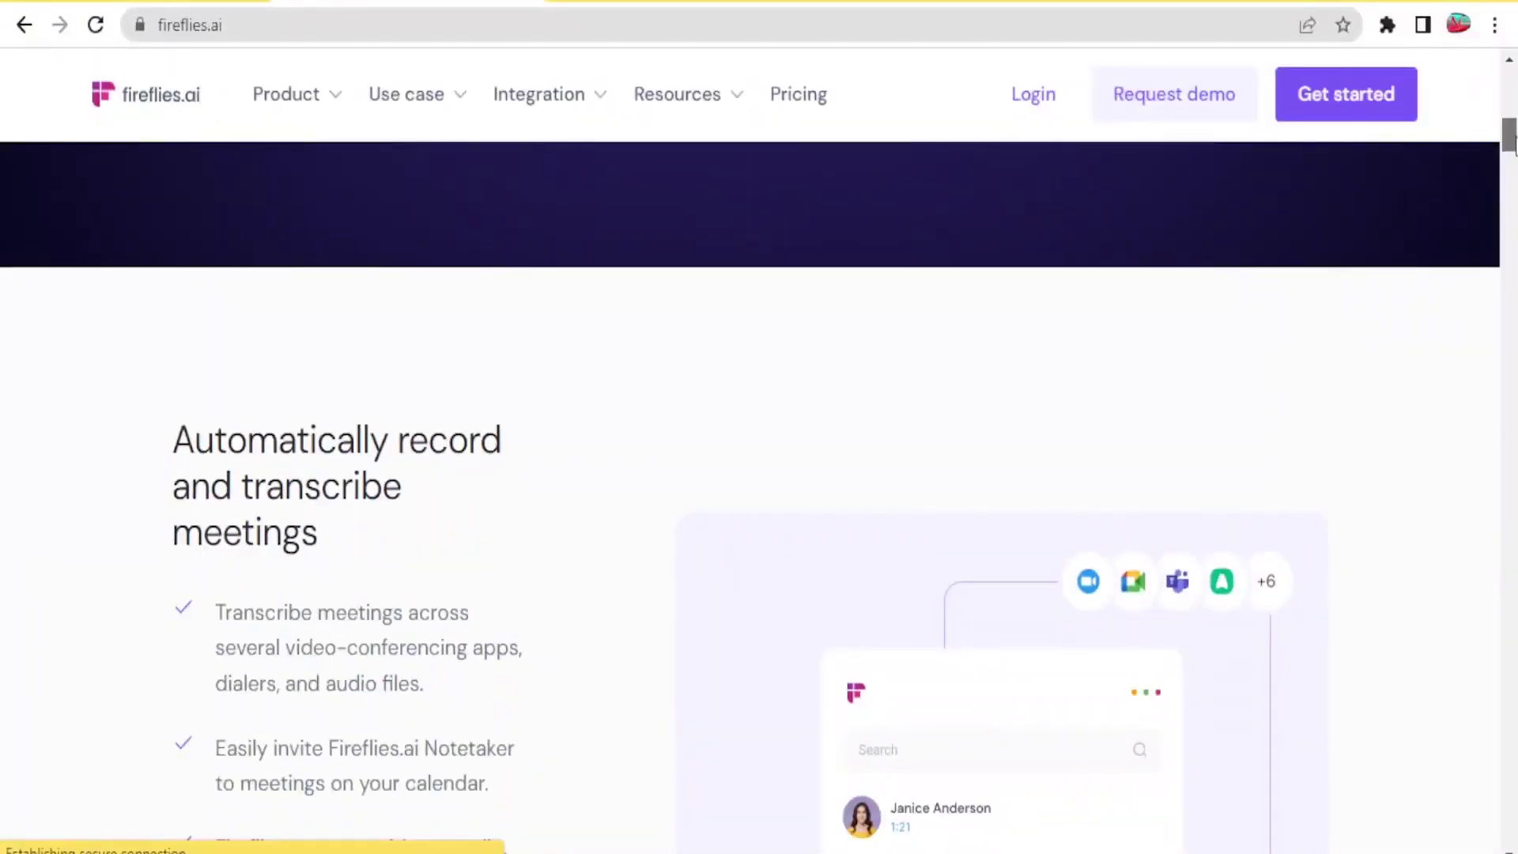
left_click_drag(1512, 140, 1512, 149)
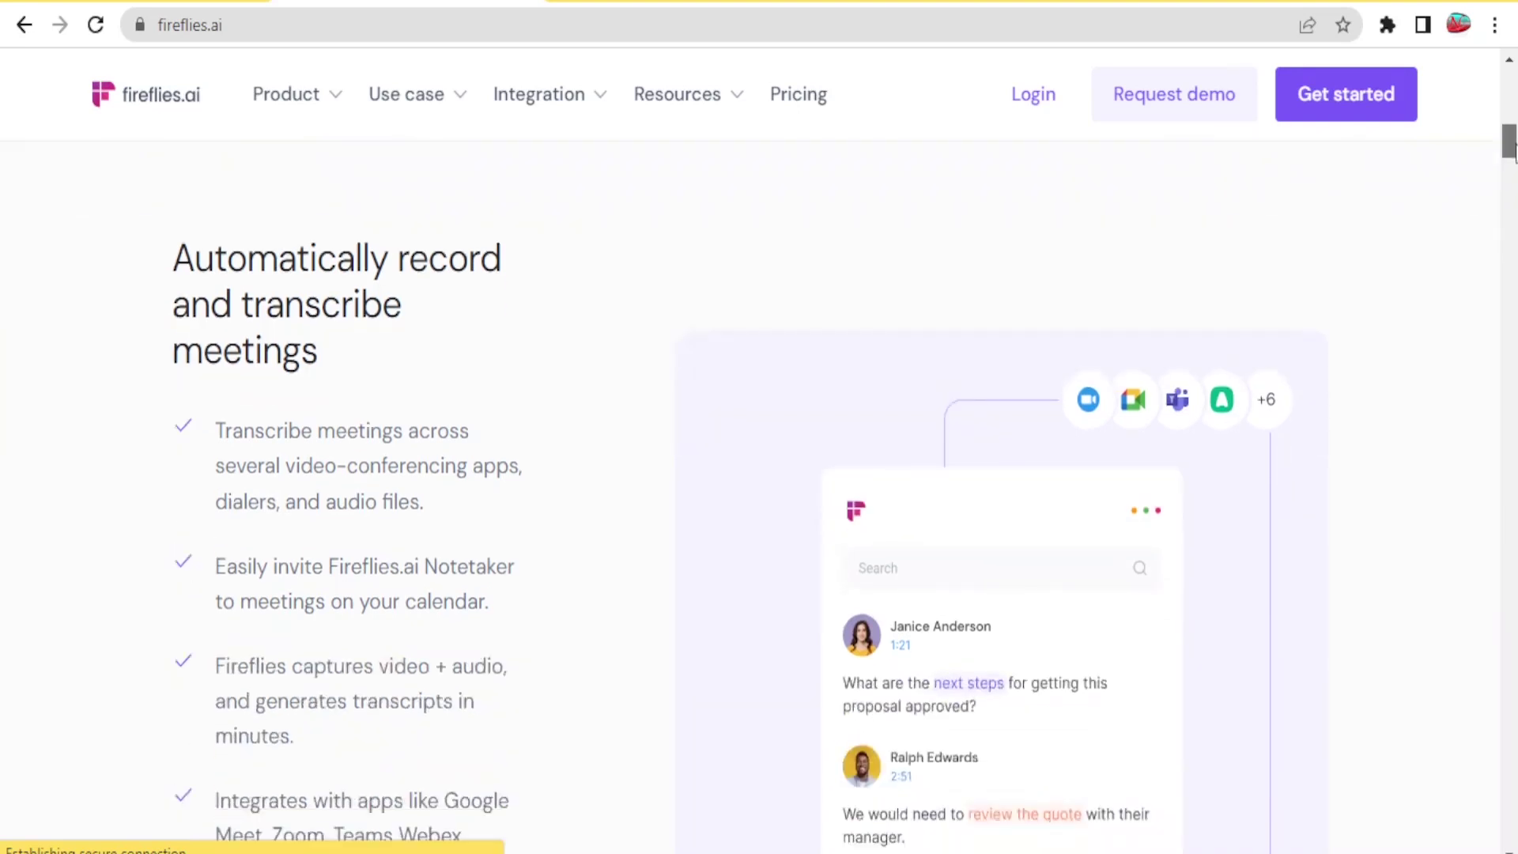
left_click_drag(1512, 149, 1512, 162)
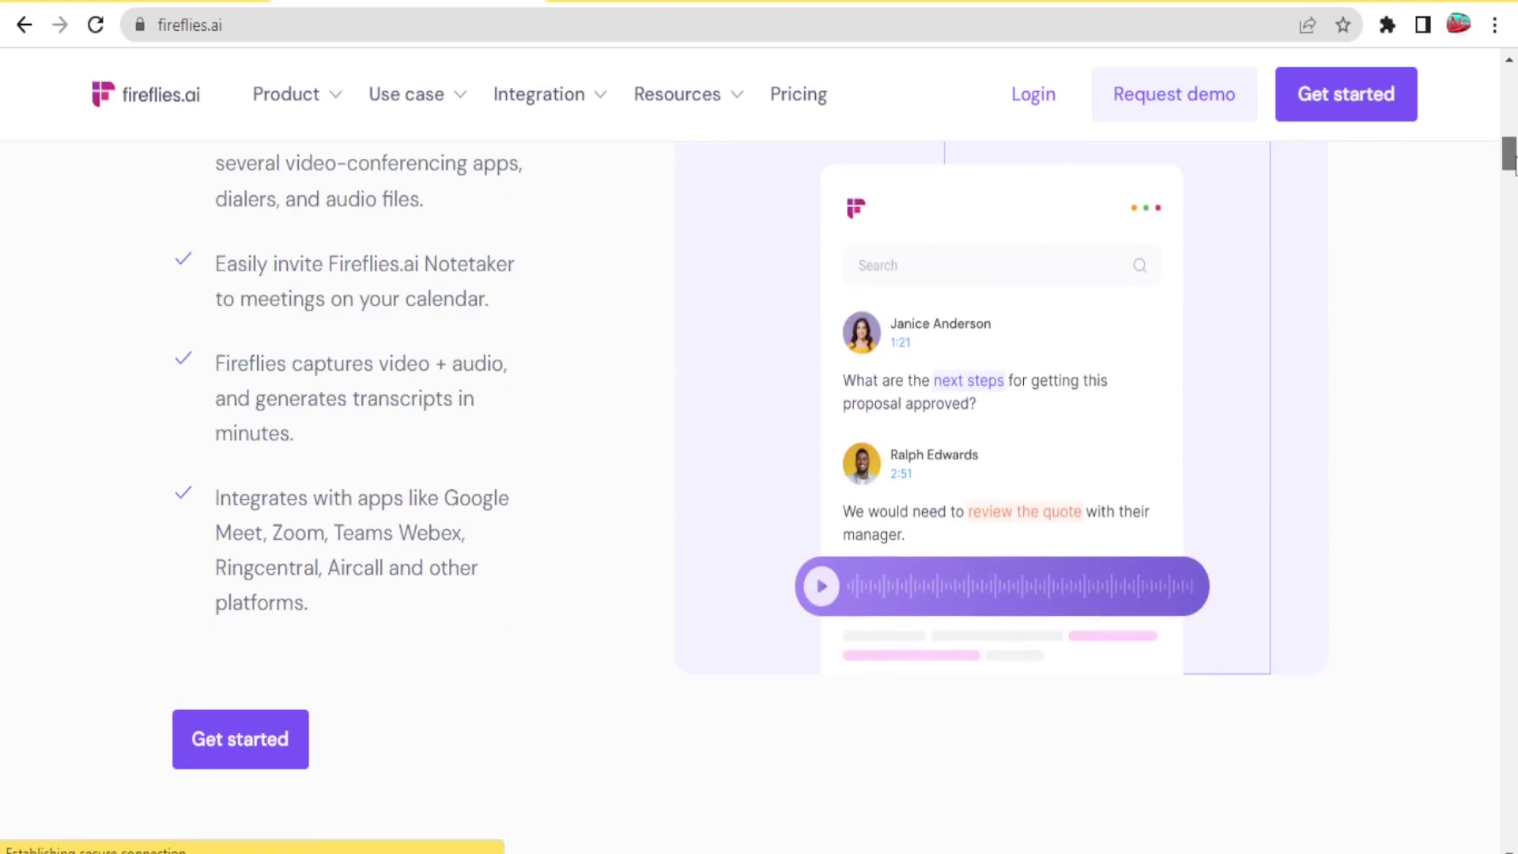
left_click_drag(1512, 162, 1512, 165)
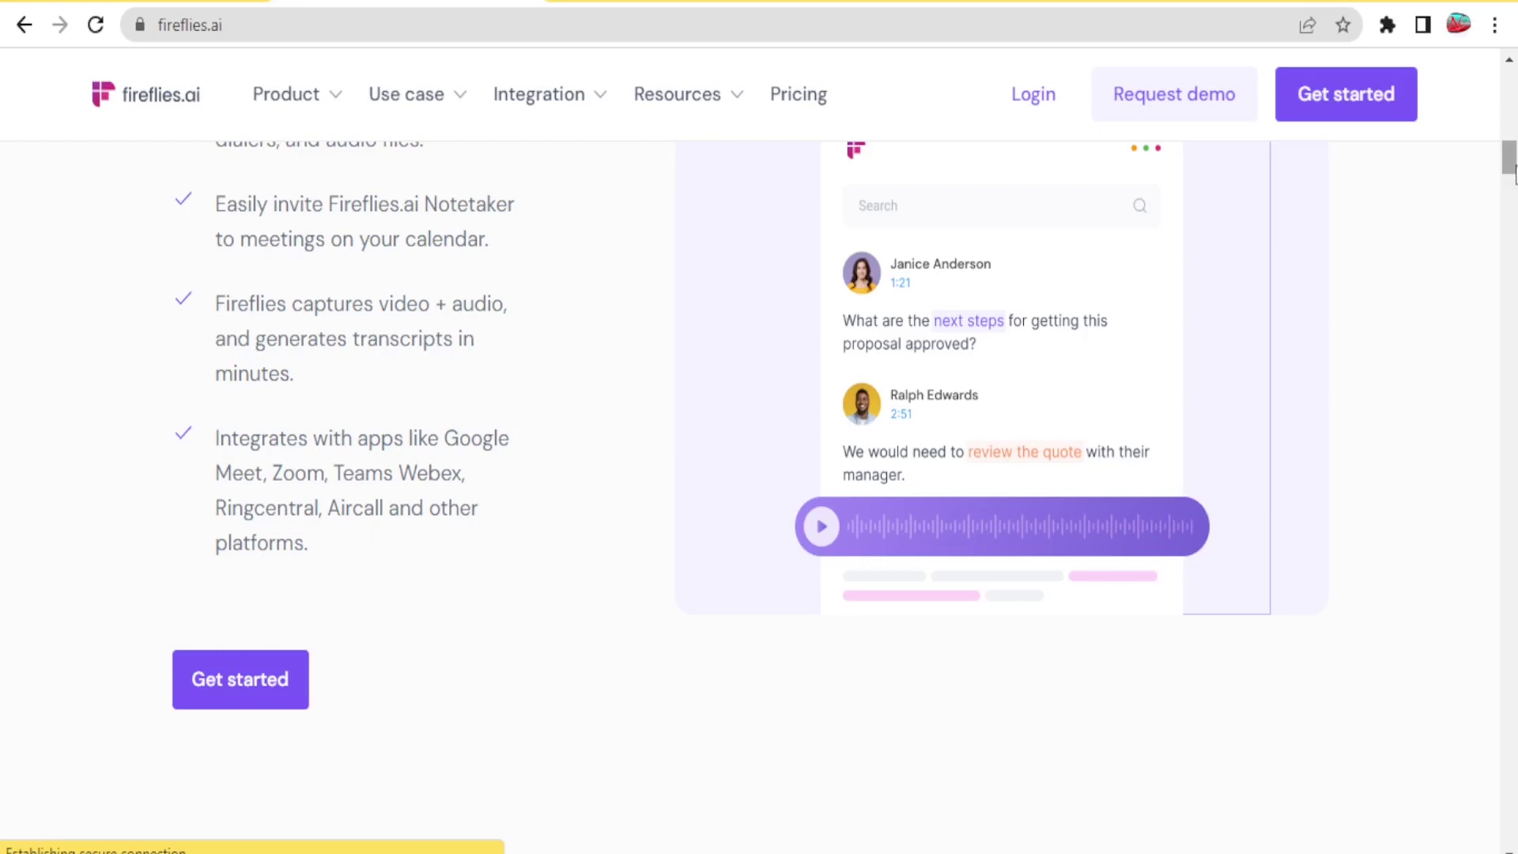
left_click_drag(1512, 167, 1512, 168)
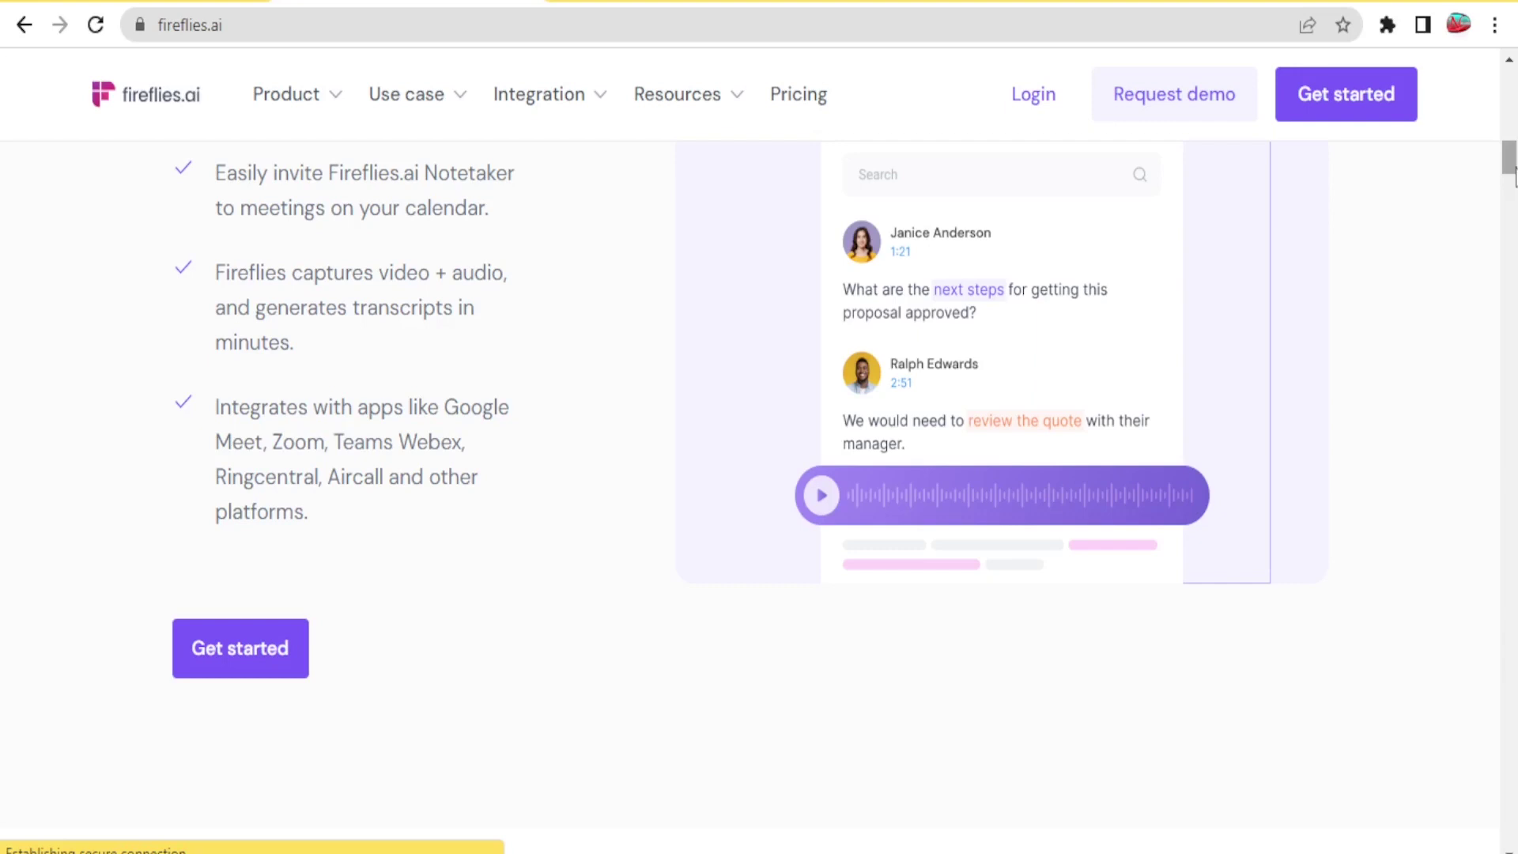
left_click_drag(1514, 174, 1509, 196)
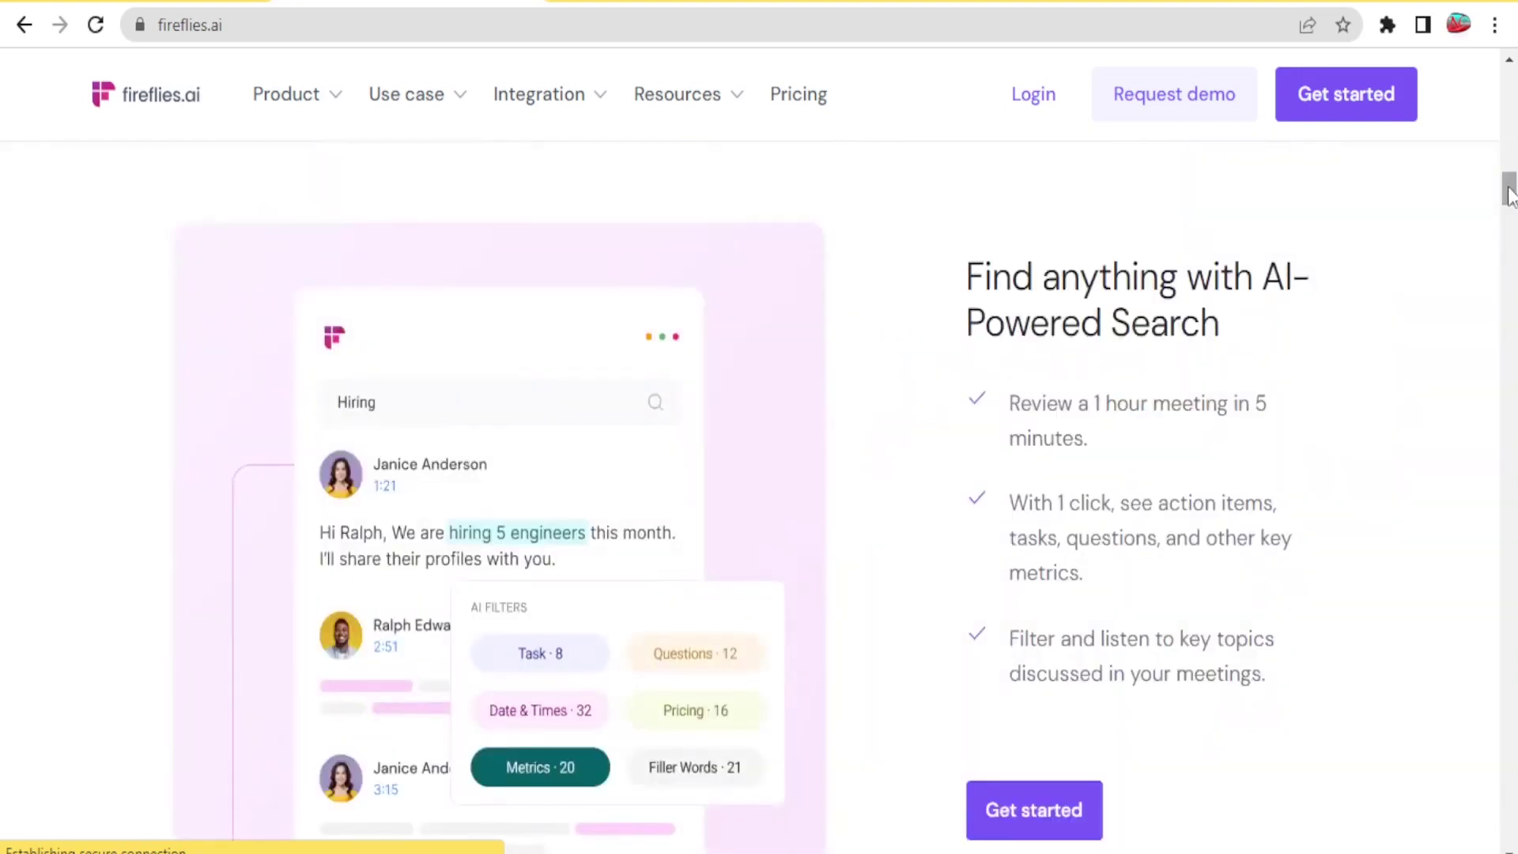
left_click(1510, 196)
left_click_drag(1509, 196, 1501, 75)
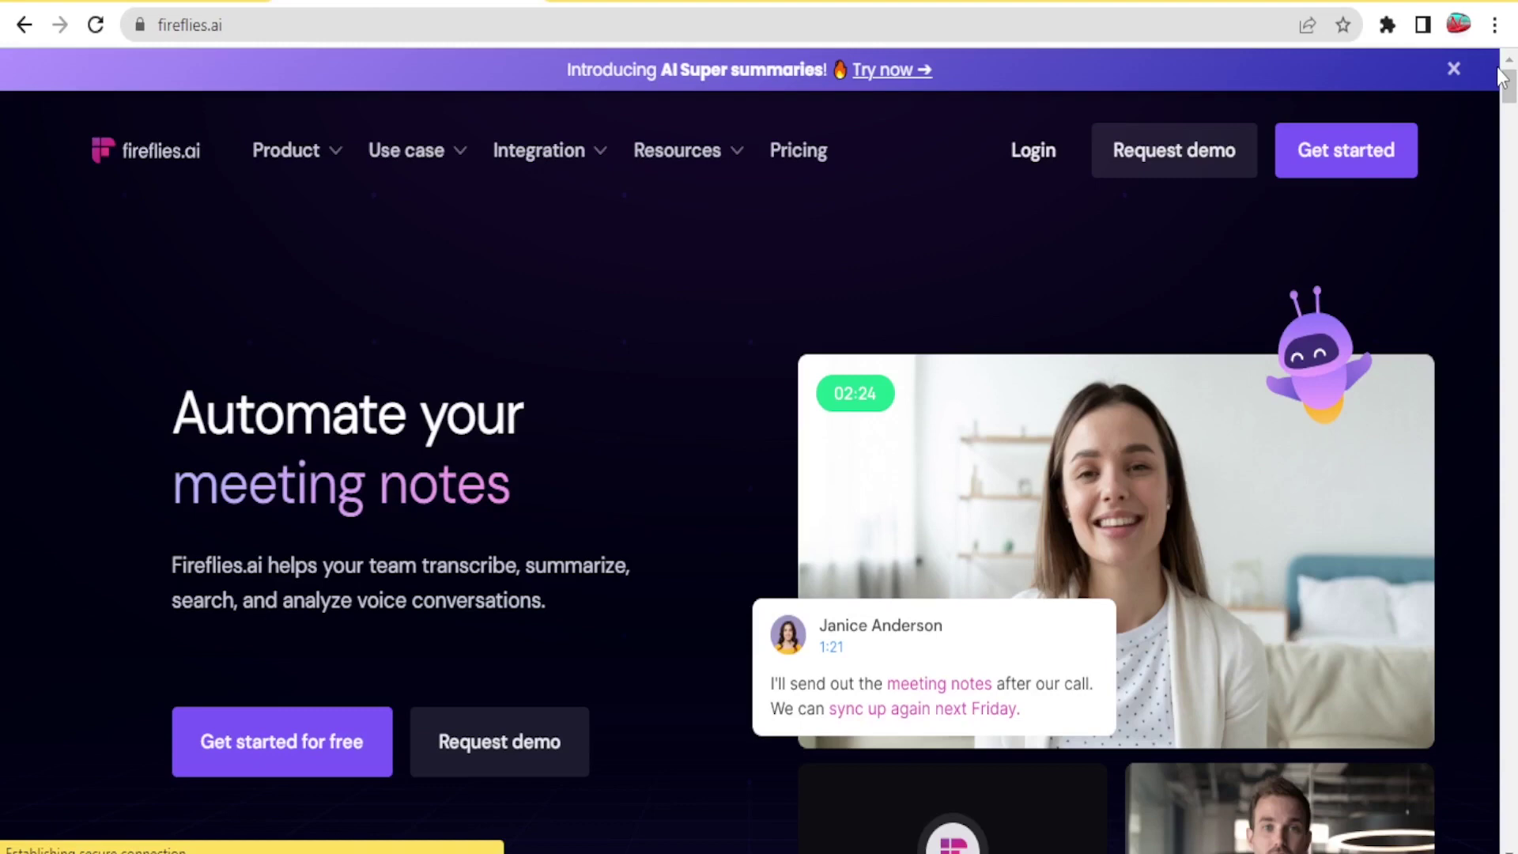
left_click(353, 743)
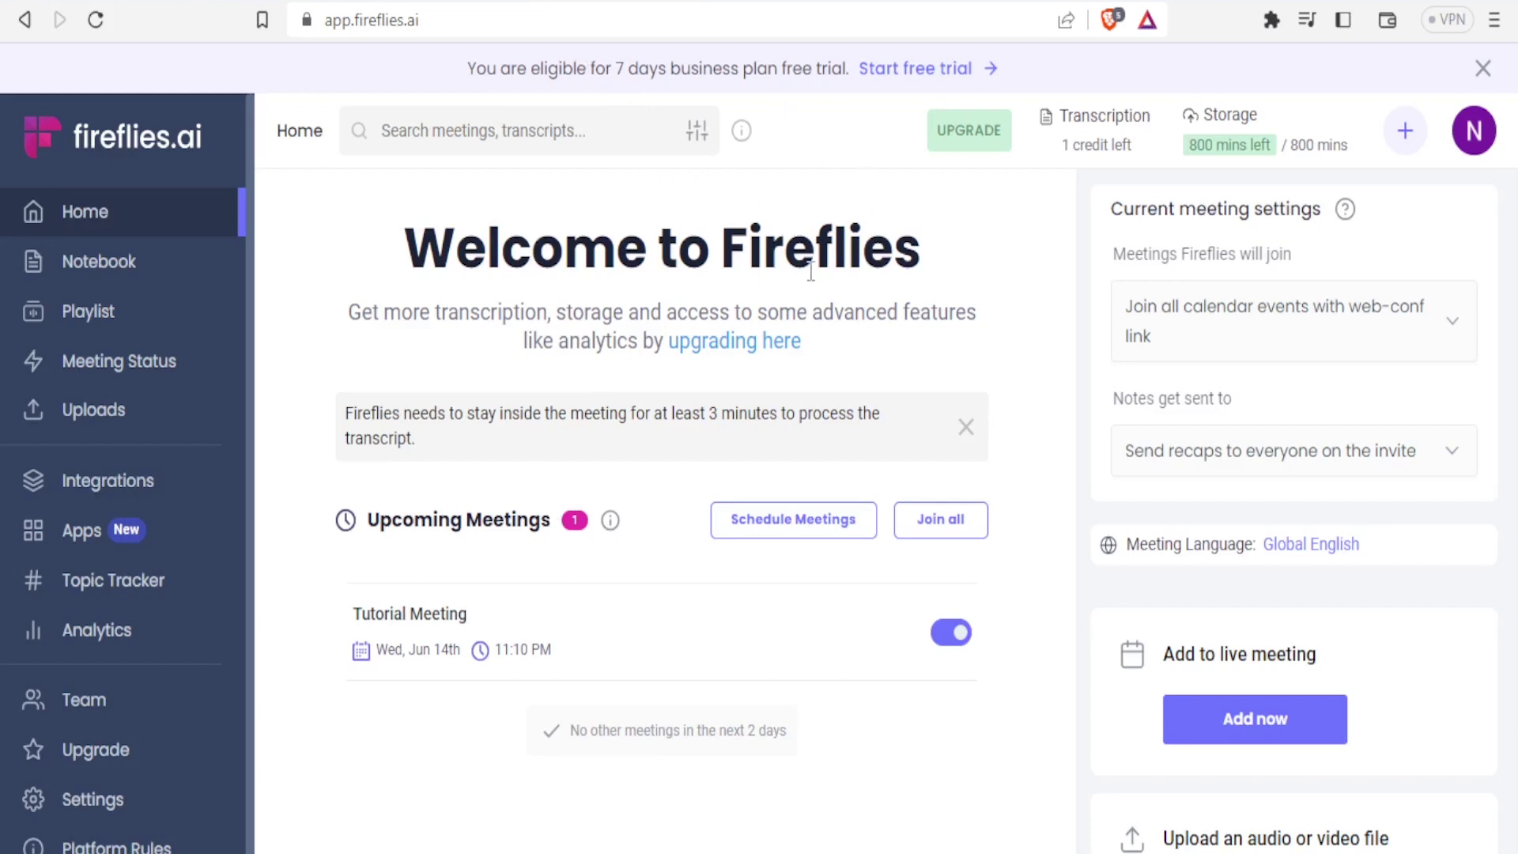
mouse_move(1225, 145)
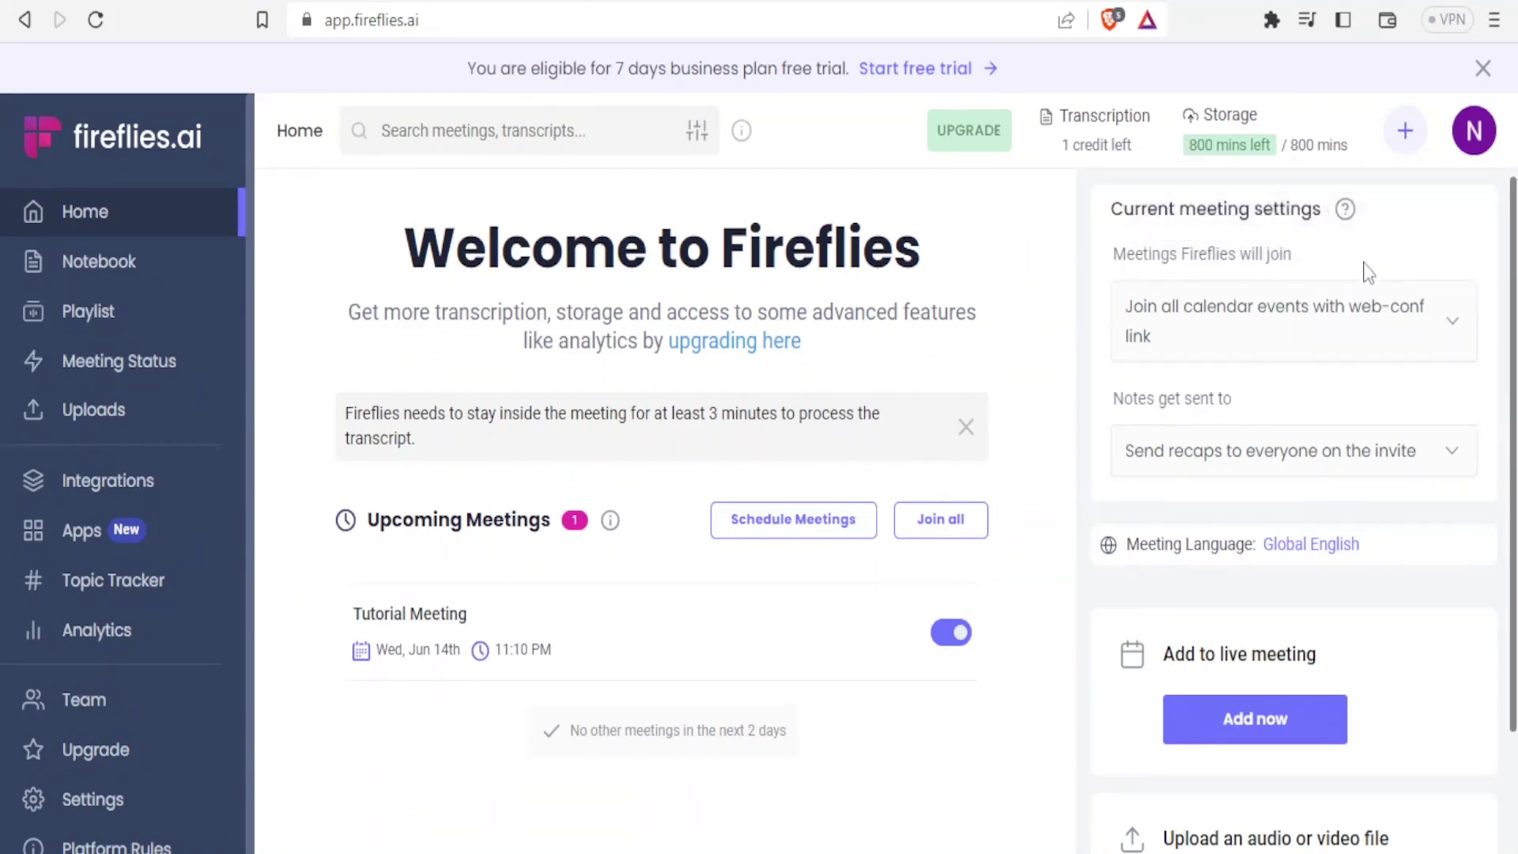
left_click(1226, 303)
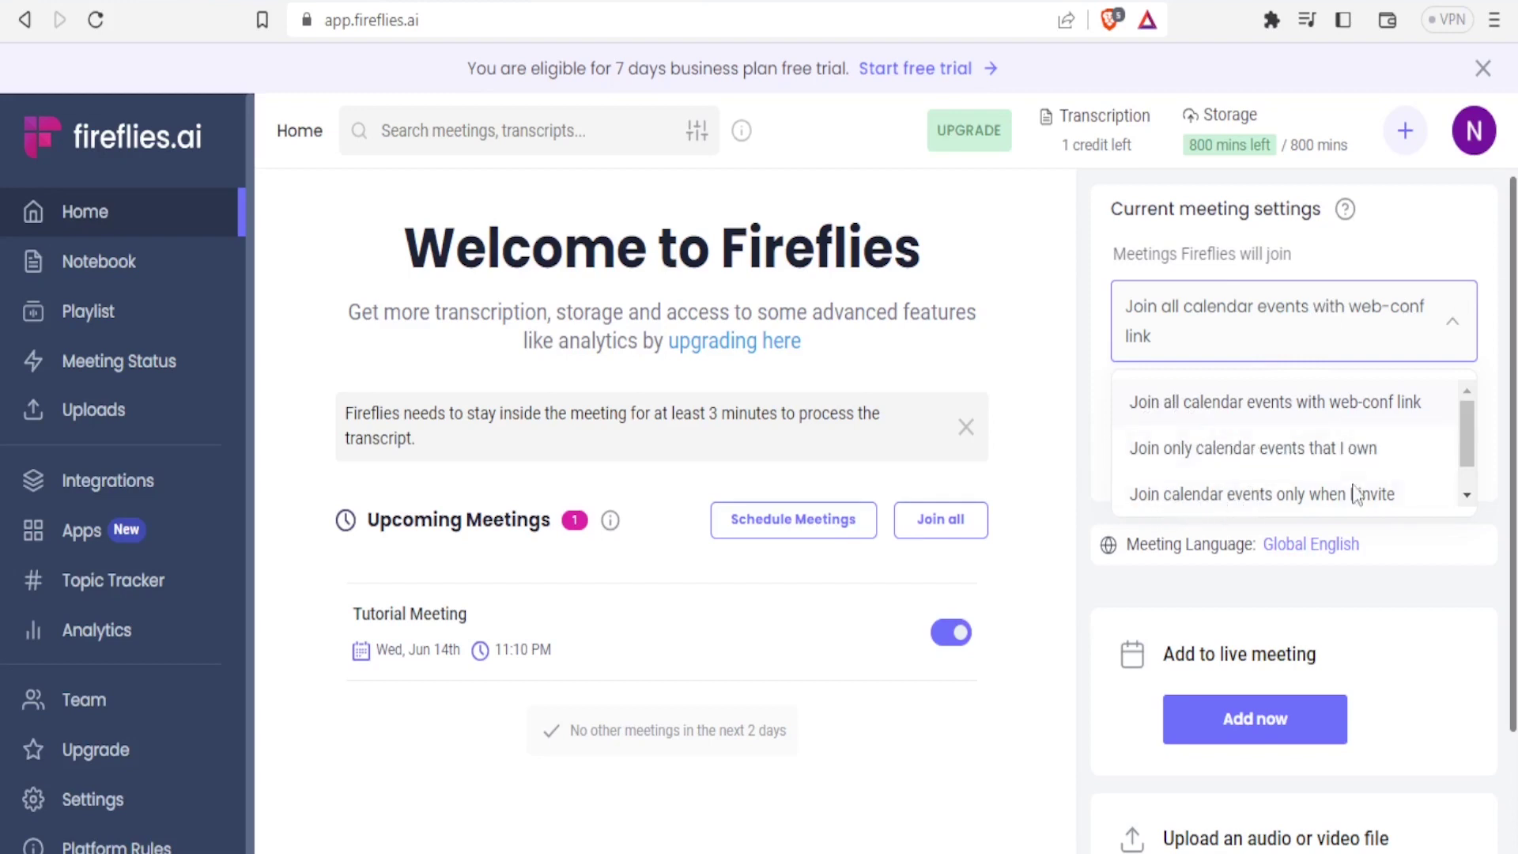
- Set the notetaker to join only calendar events I own, keeping recaps sent to everyone invited
left_click_drag(1464, 441, 1467, 478)
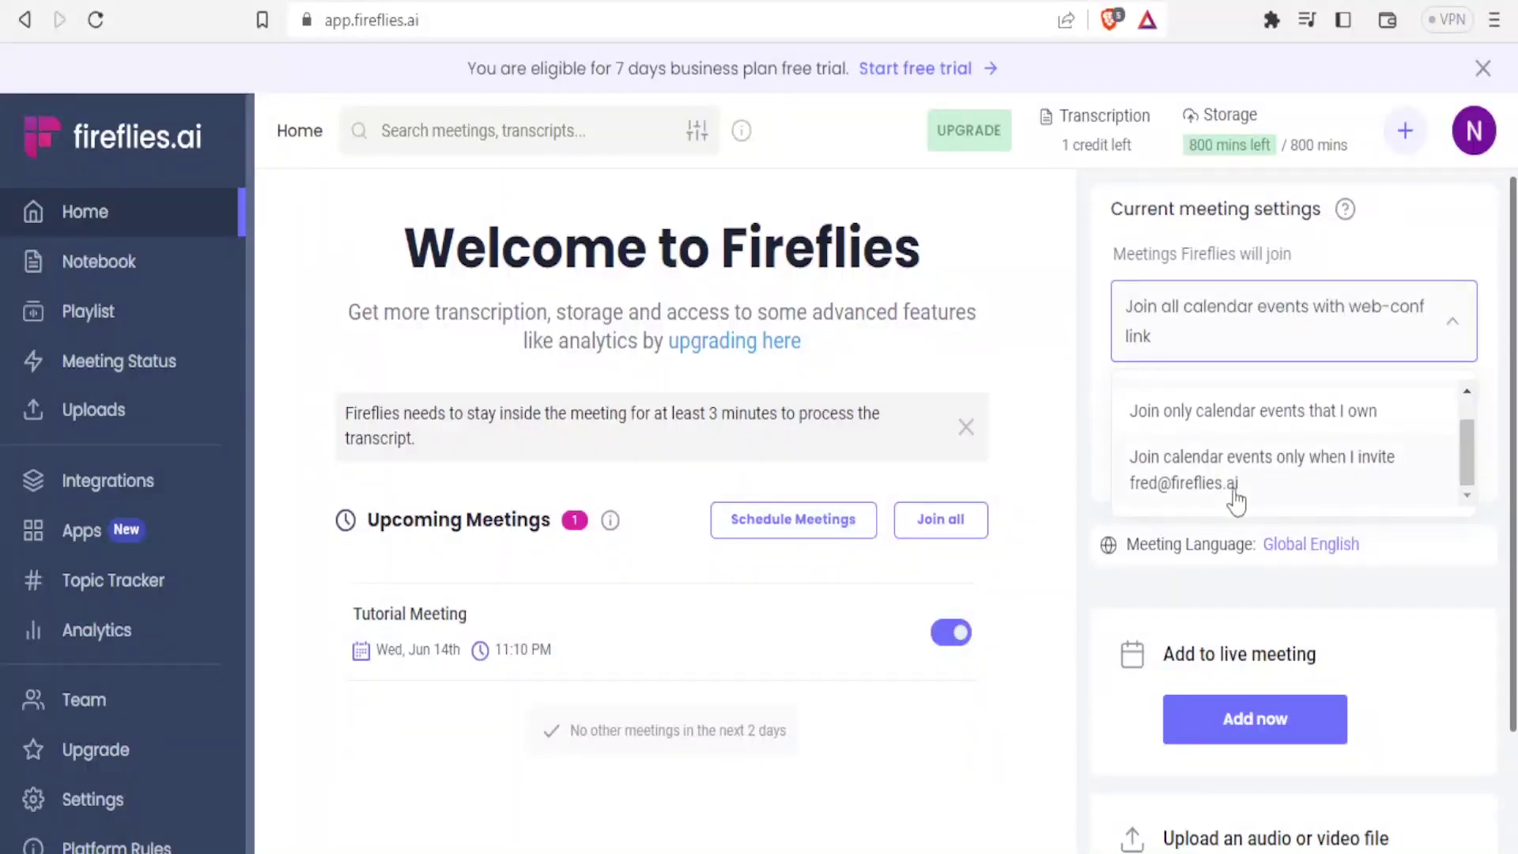
left_click(1257, 411)
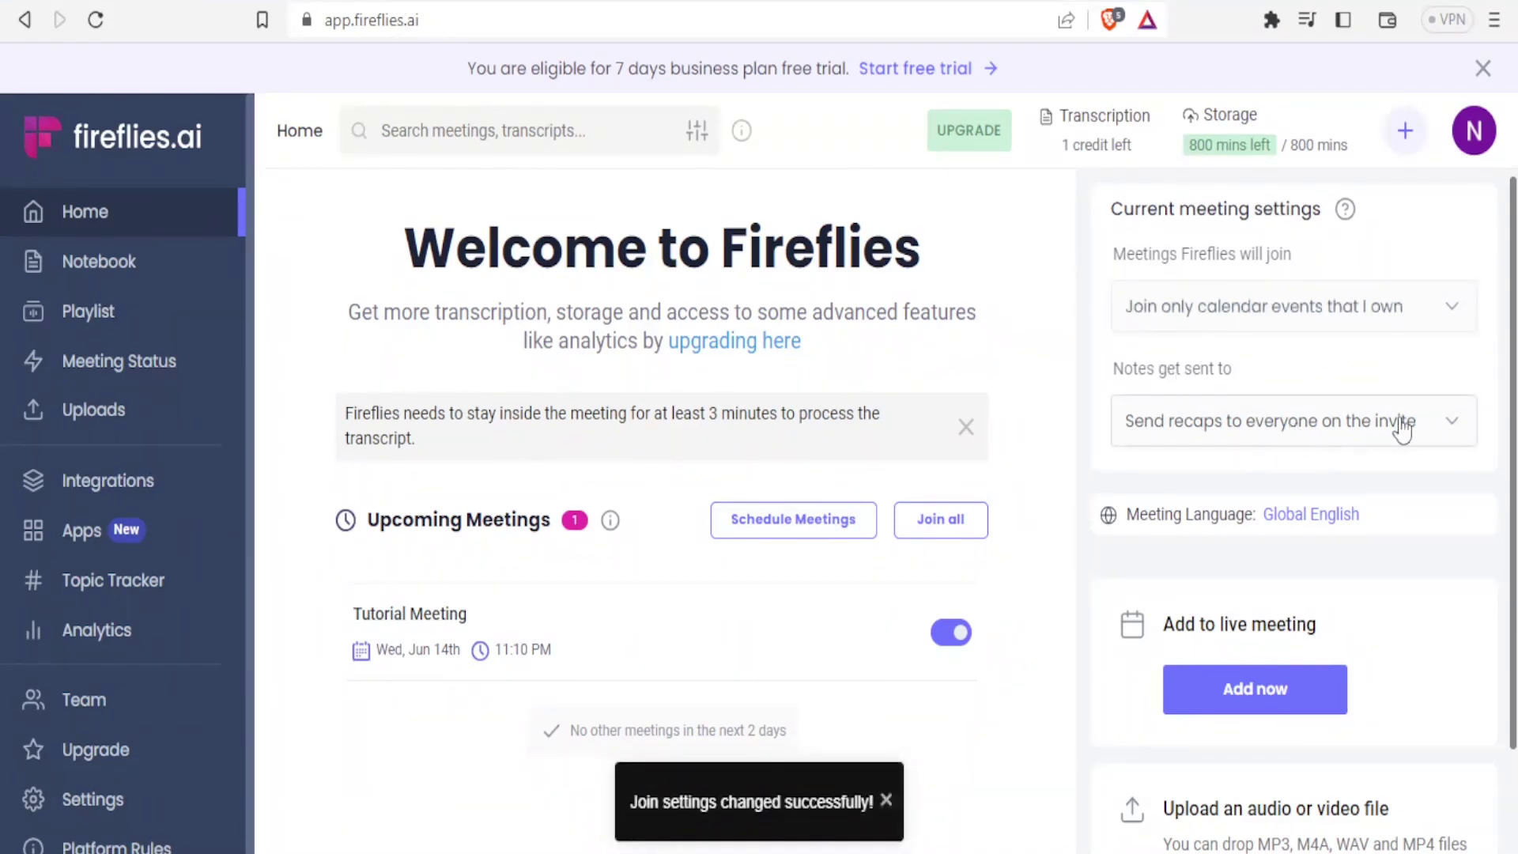
left_click(1451, 429)
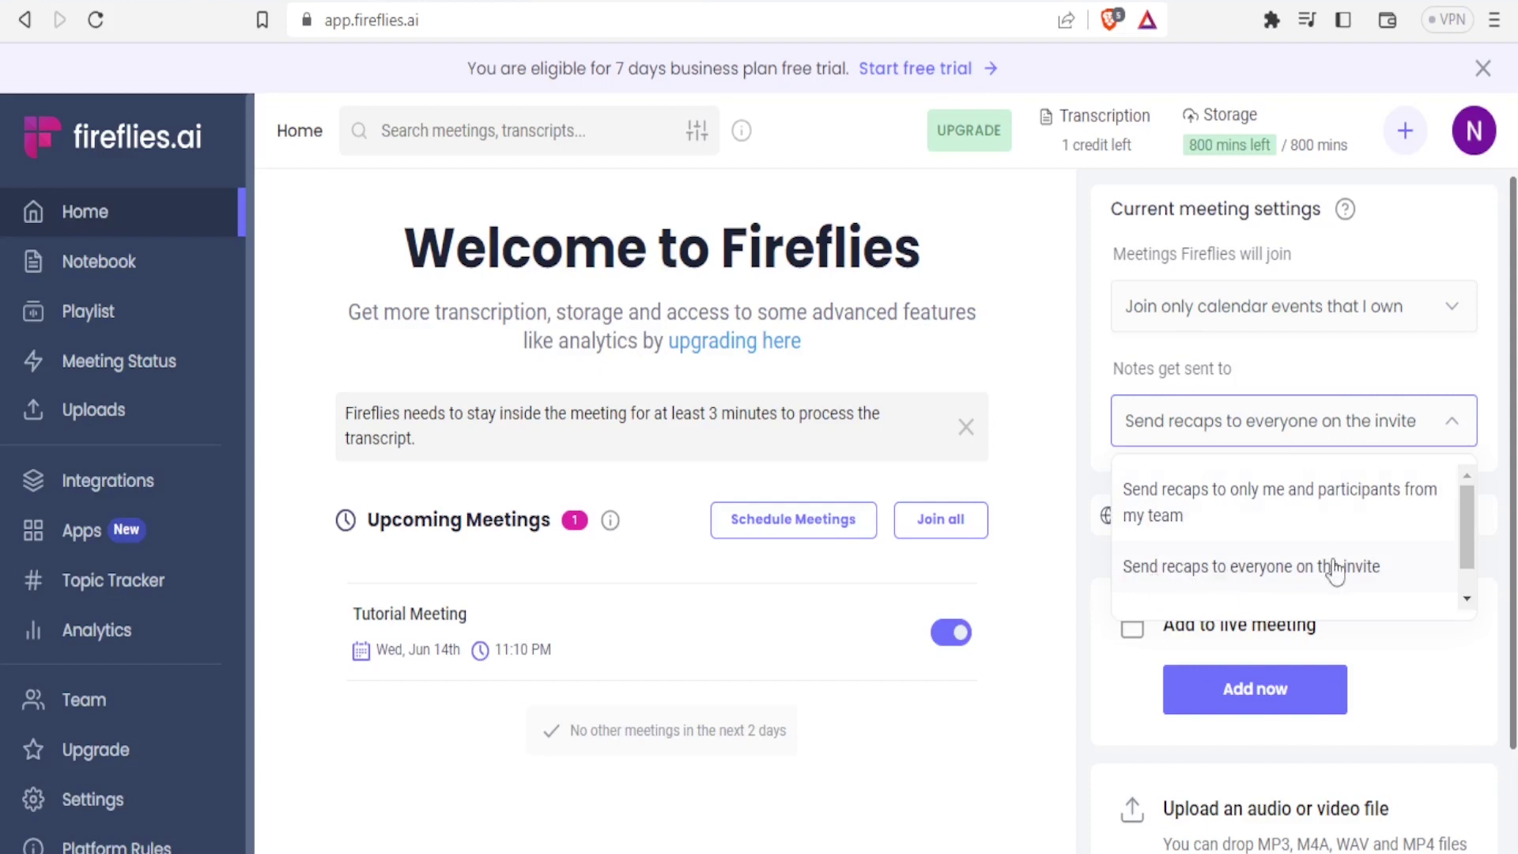
left_click_drag(1467, 529, 1467, 555)
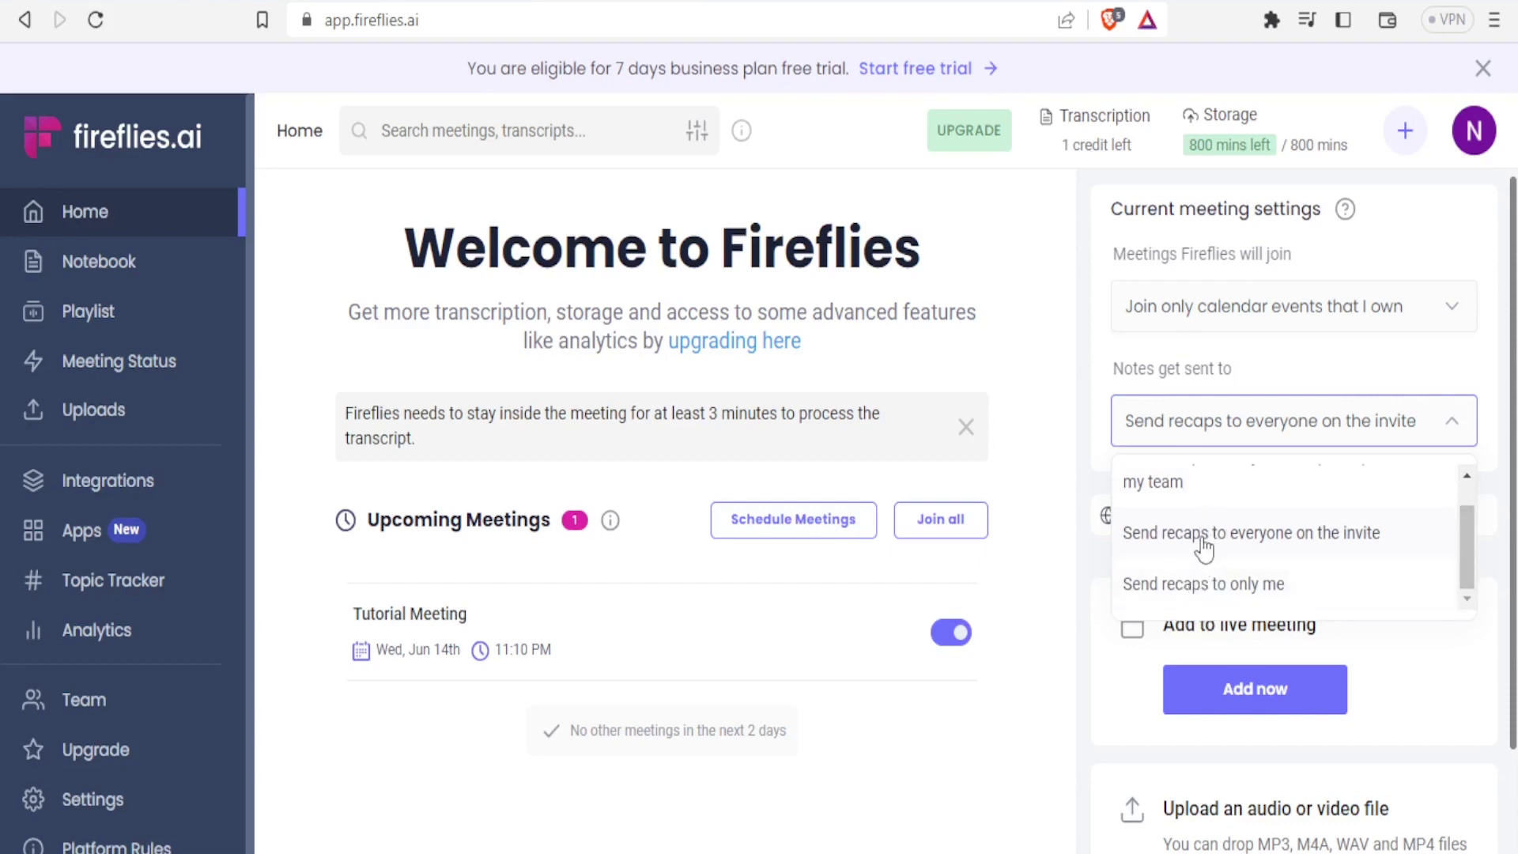
left_click(1260, 537)
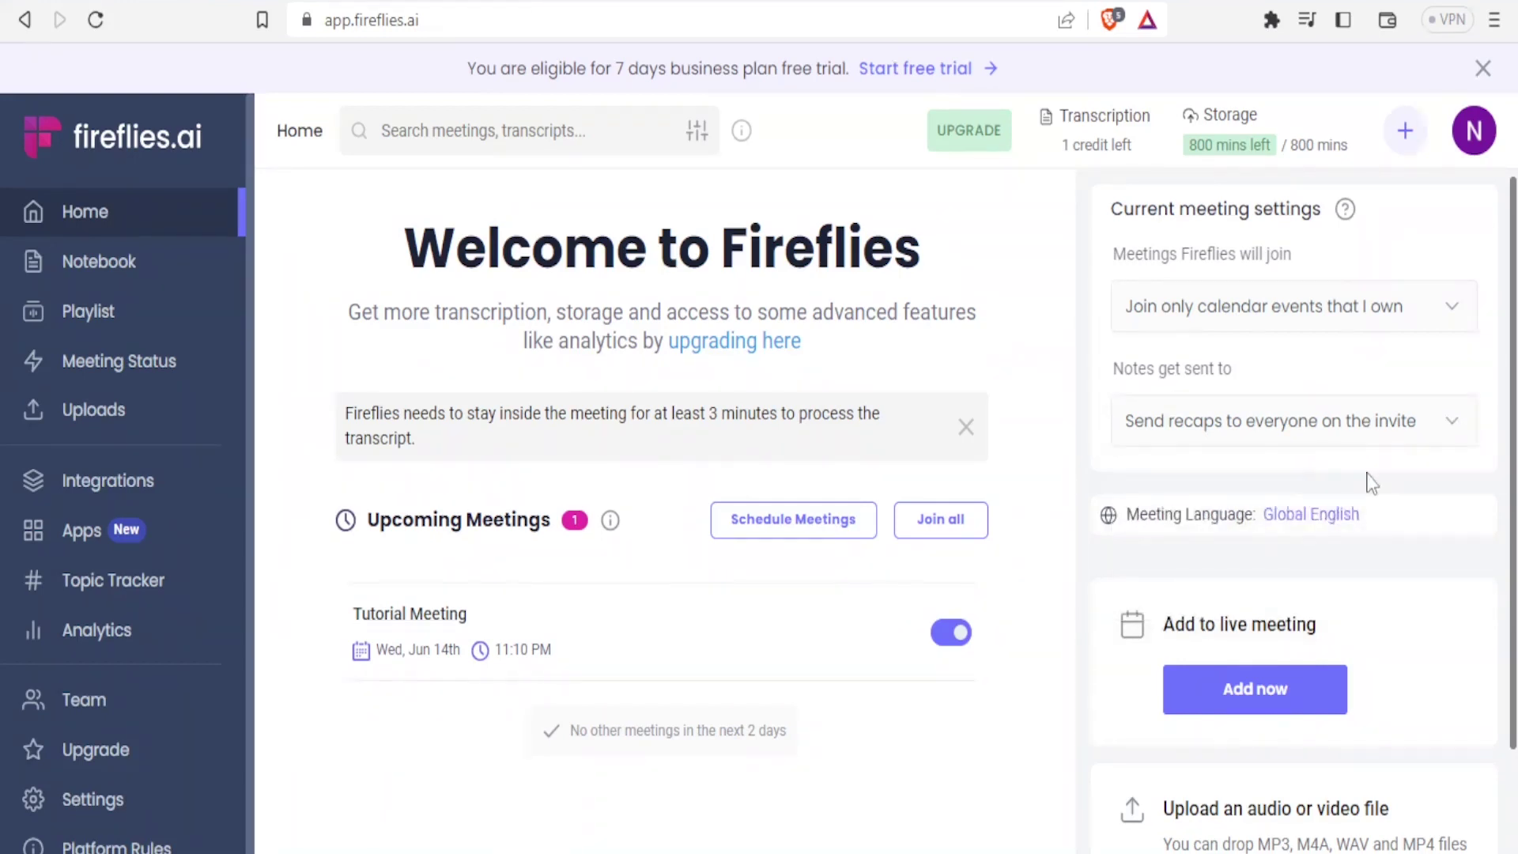
- Add Fireflies to a live meeting named 'Tutorial Meeting'
scroll(1512, 370, "down", 1)
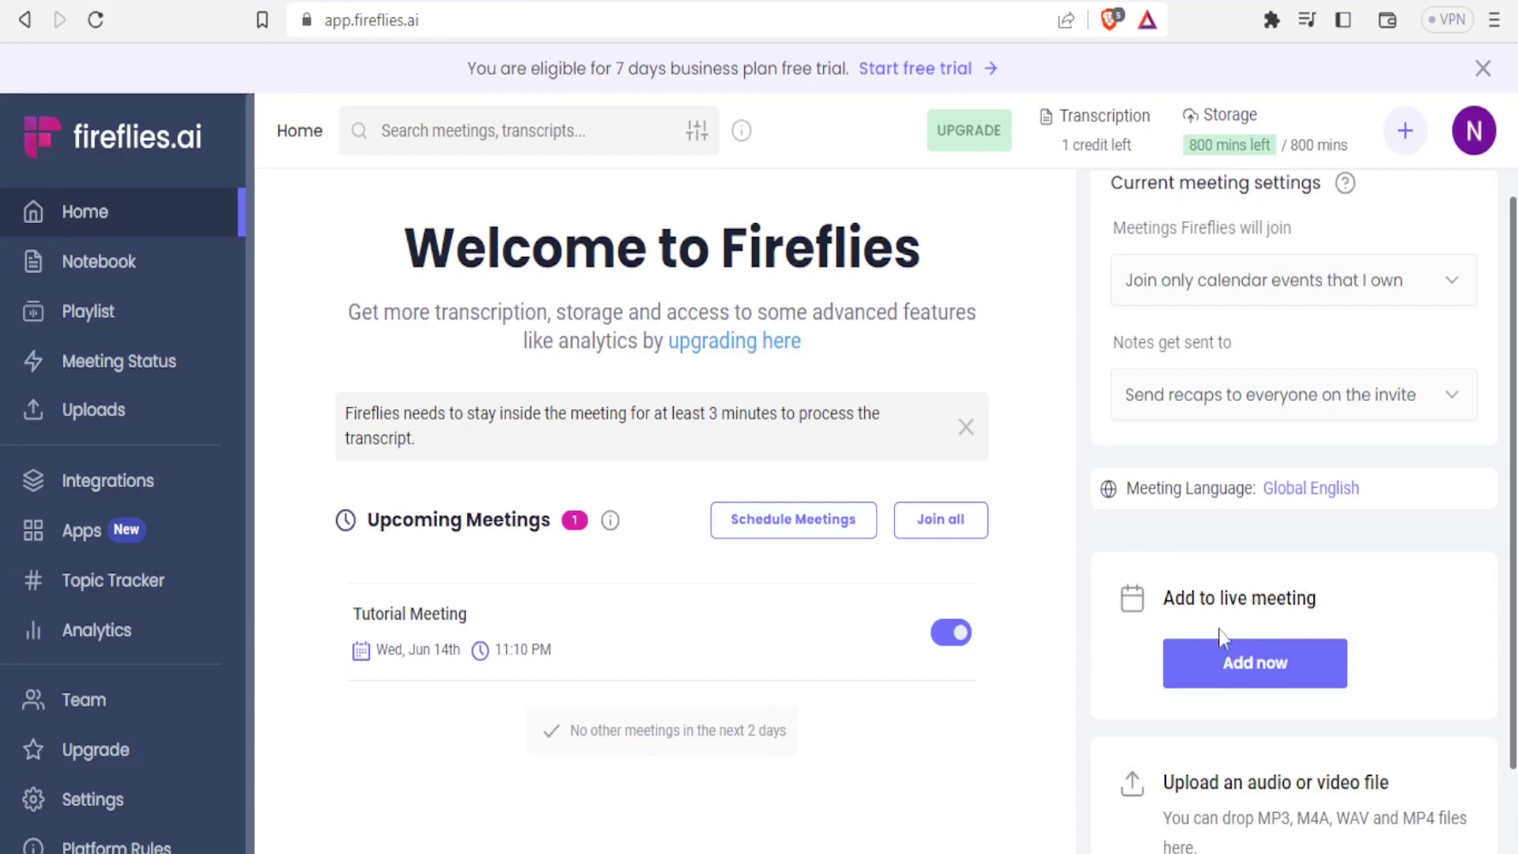
left_click(1245, 668)
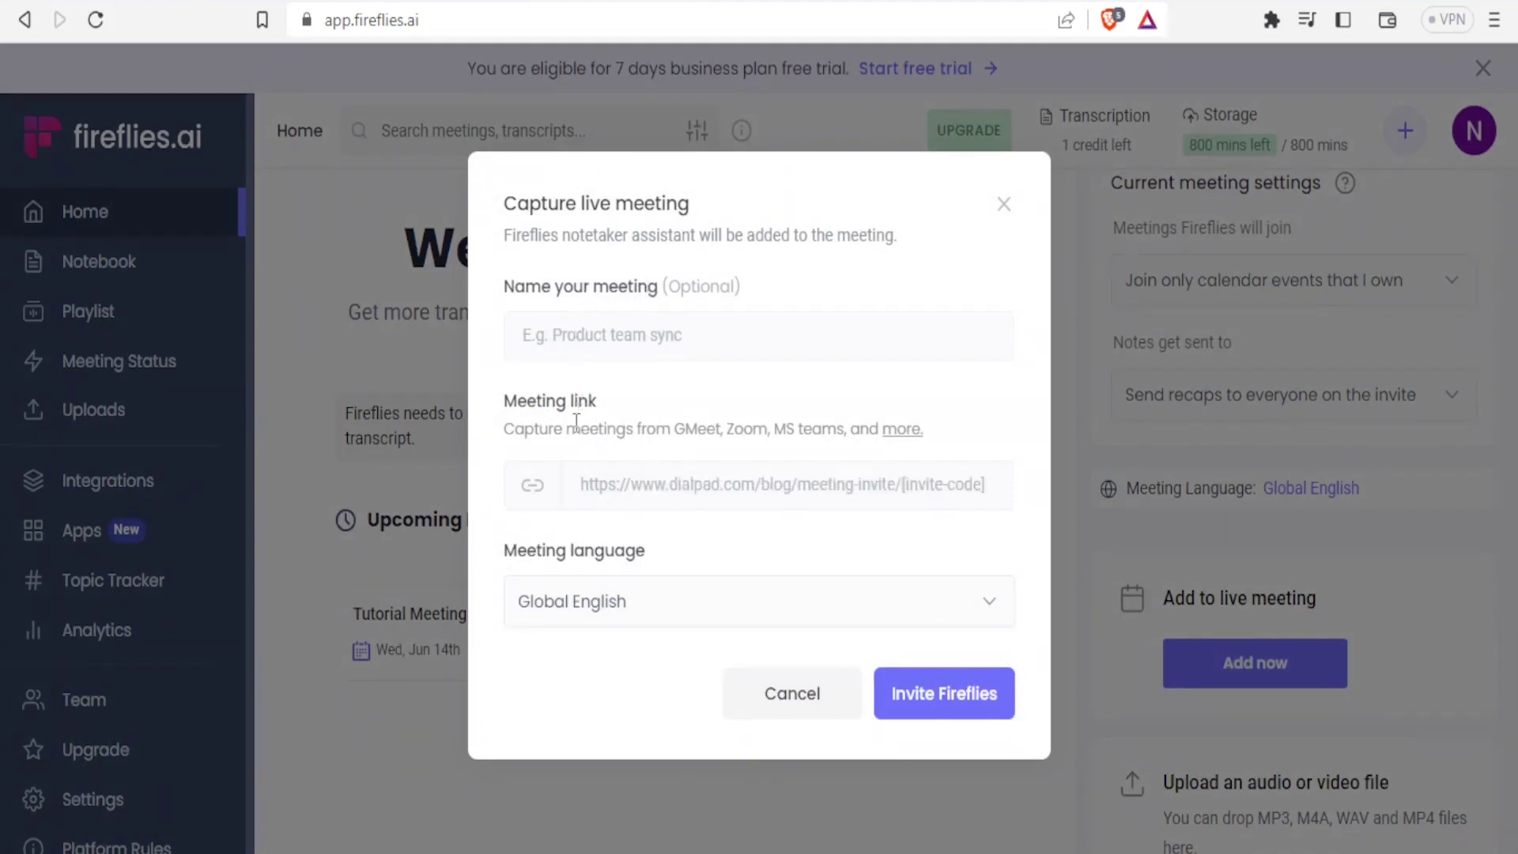
left_click(573, 347)
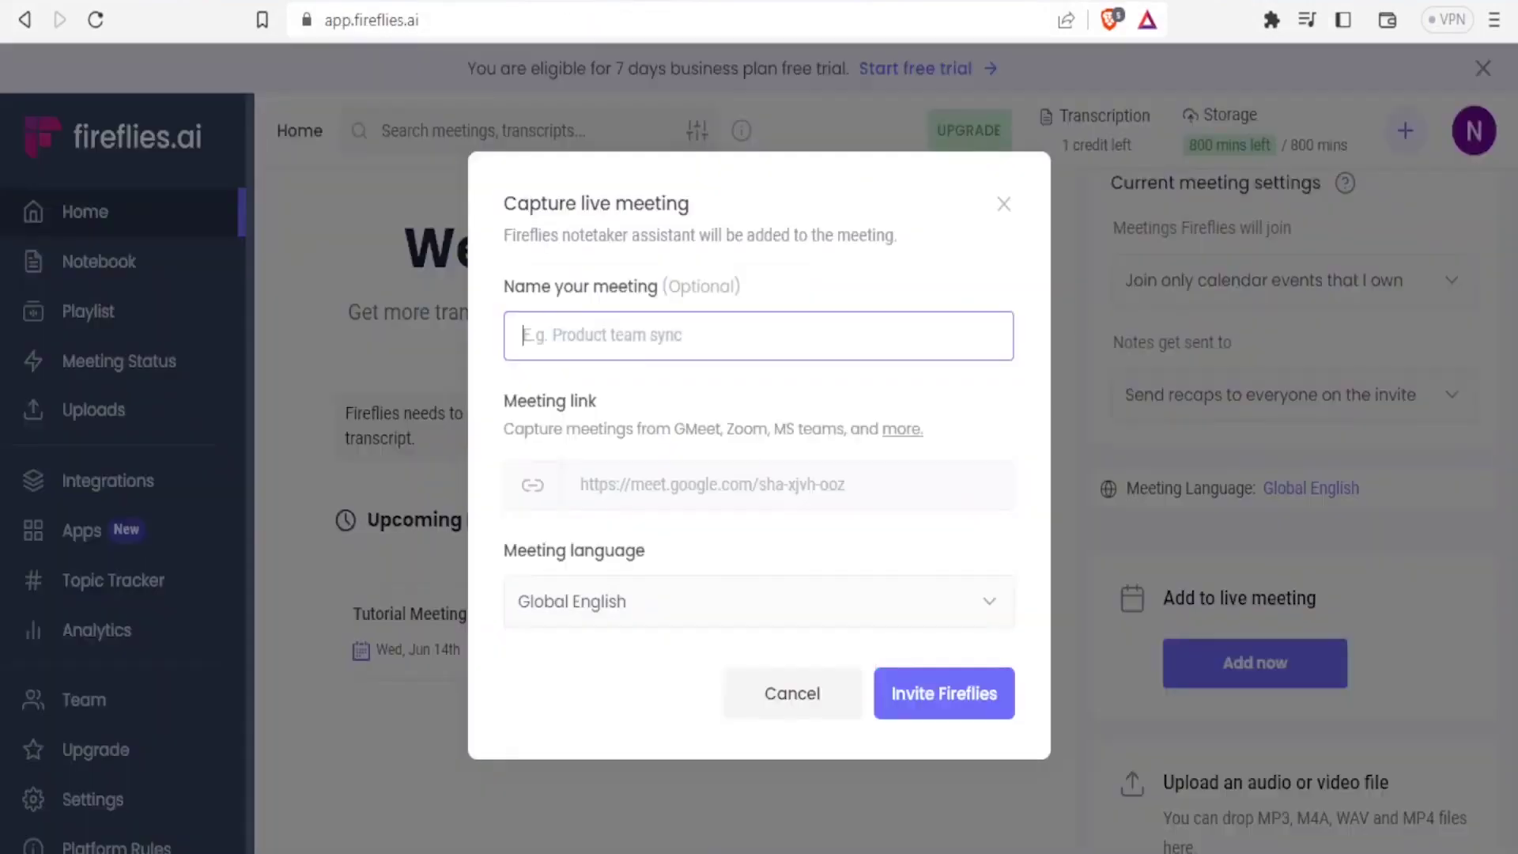
type("Tutorial Meeting")
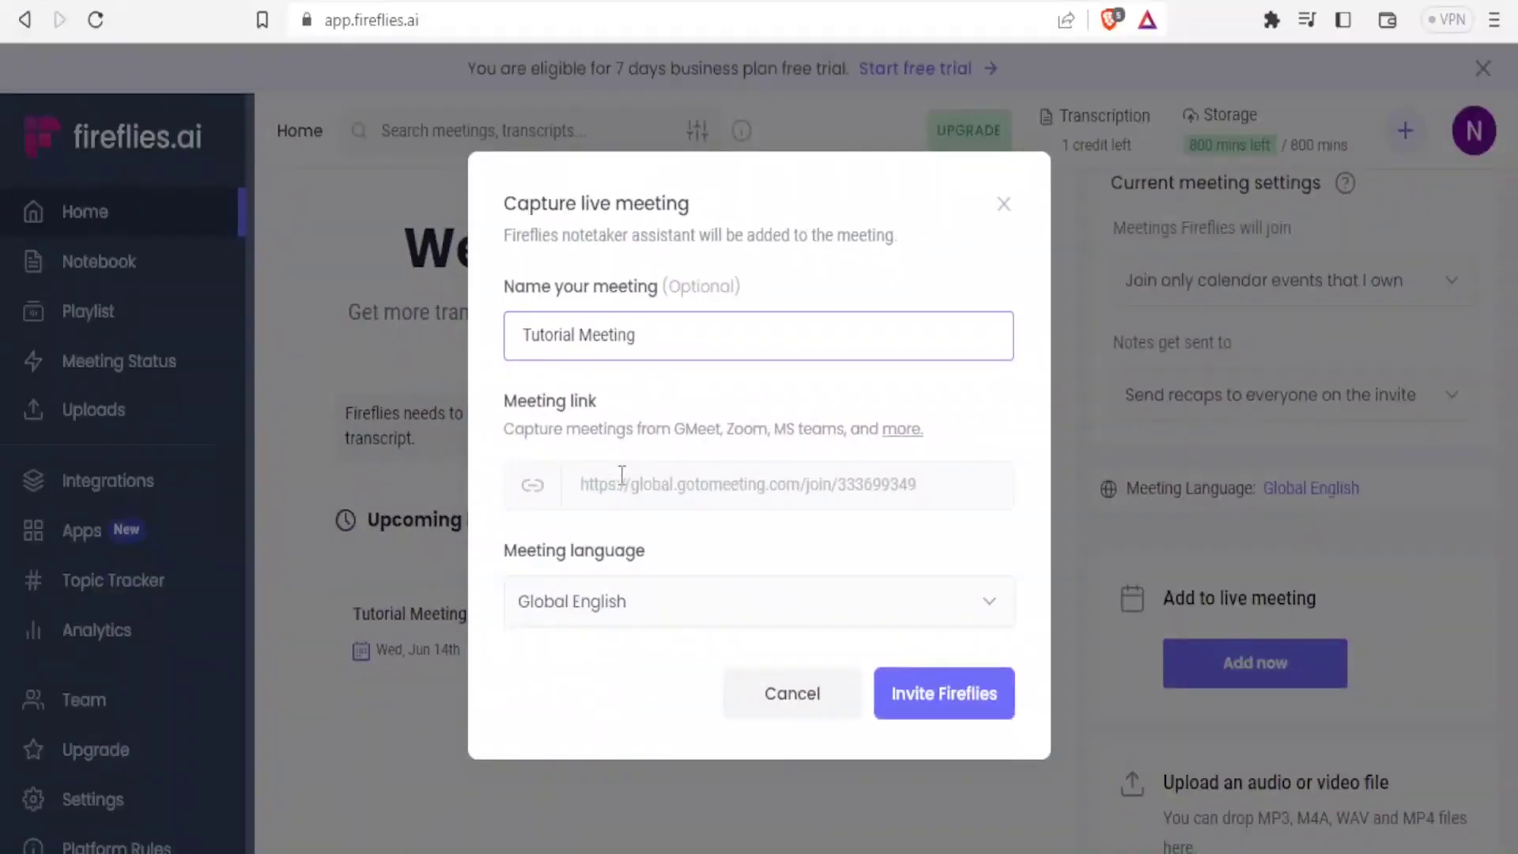
left_click(622, 478)
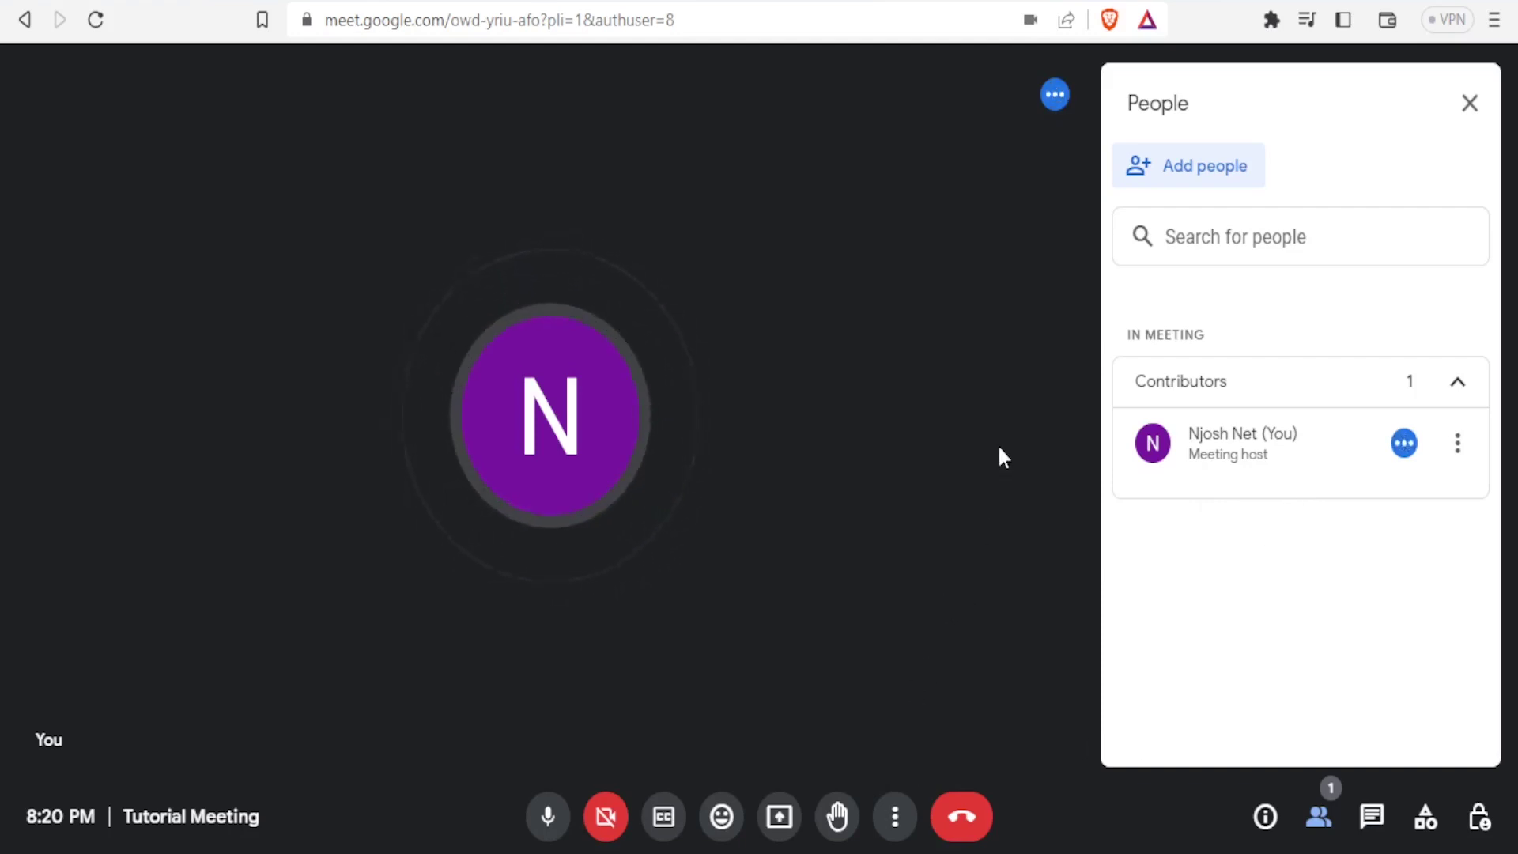
- Mute the Google Meet microphone and copy the meeting's joining link from Meeting details
key("ctrl+d")
key("ctrl+alt+p")
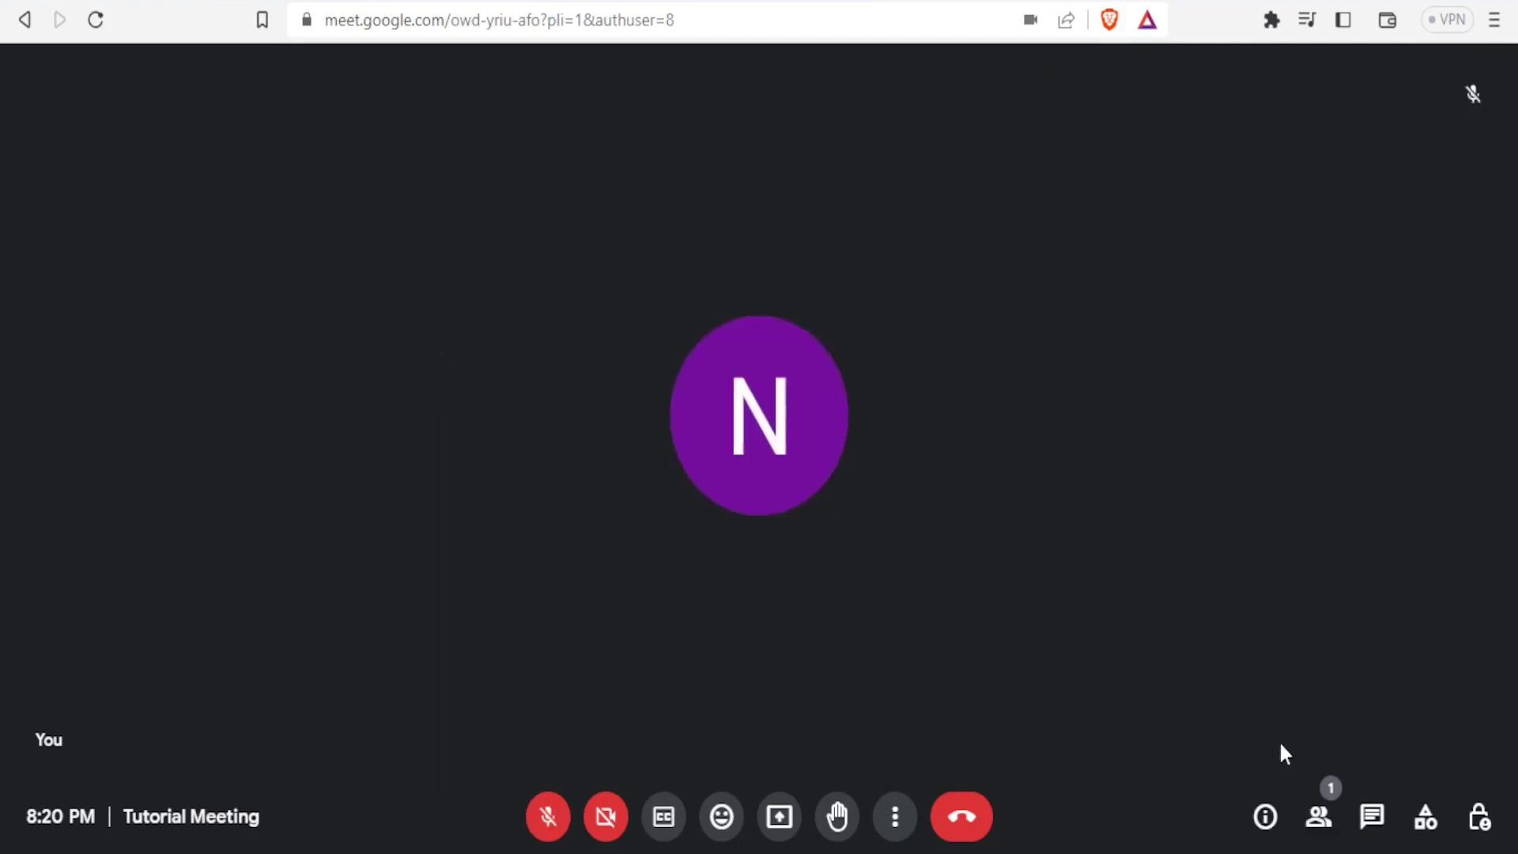
left_click(1264, 818)
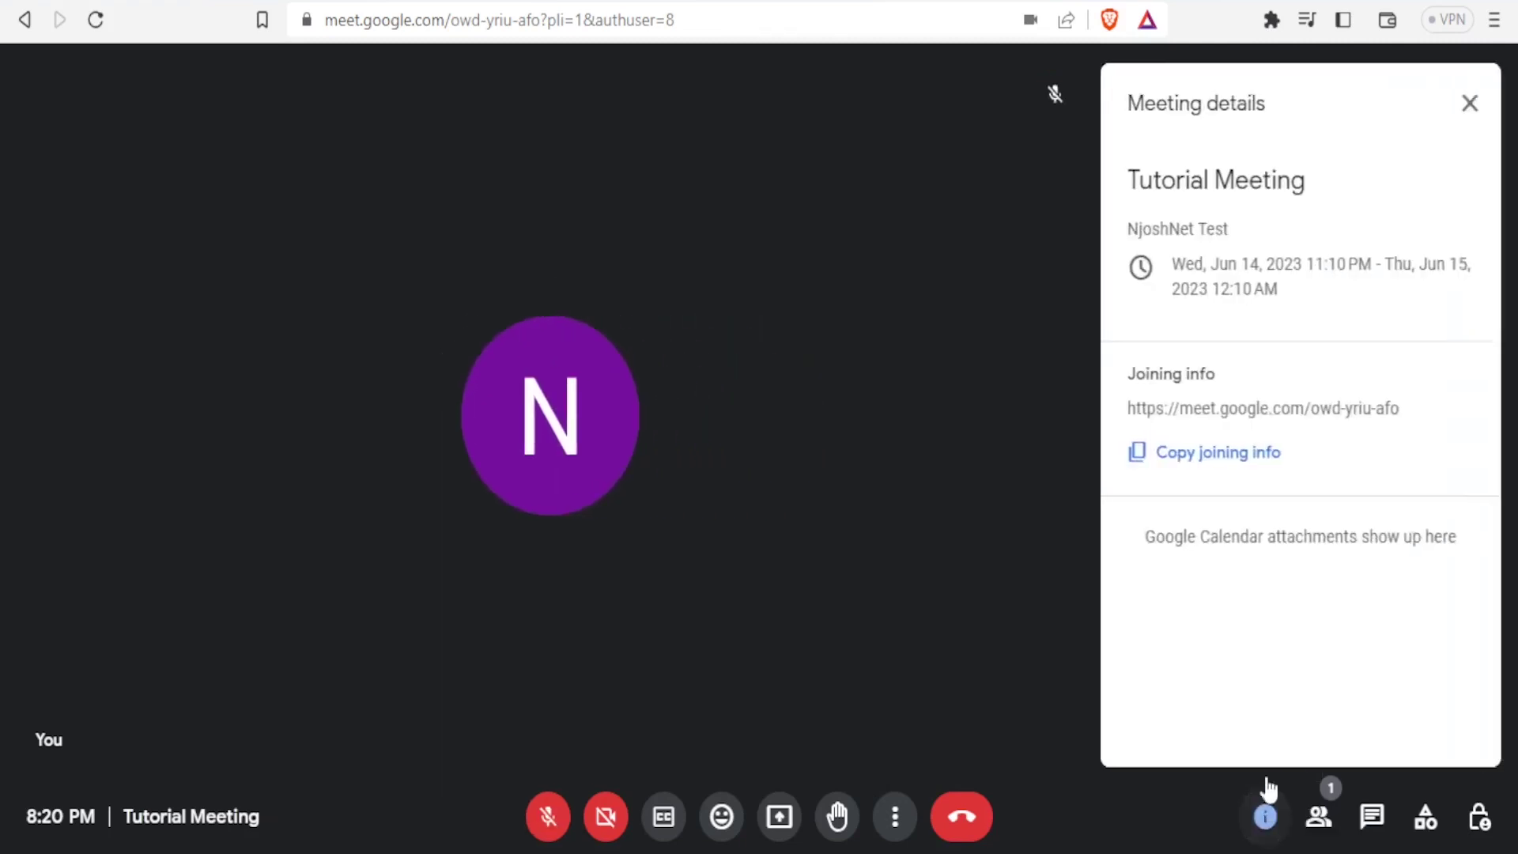
left_click(1231, 473)
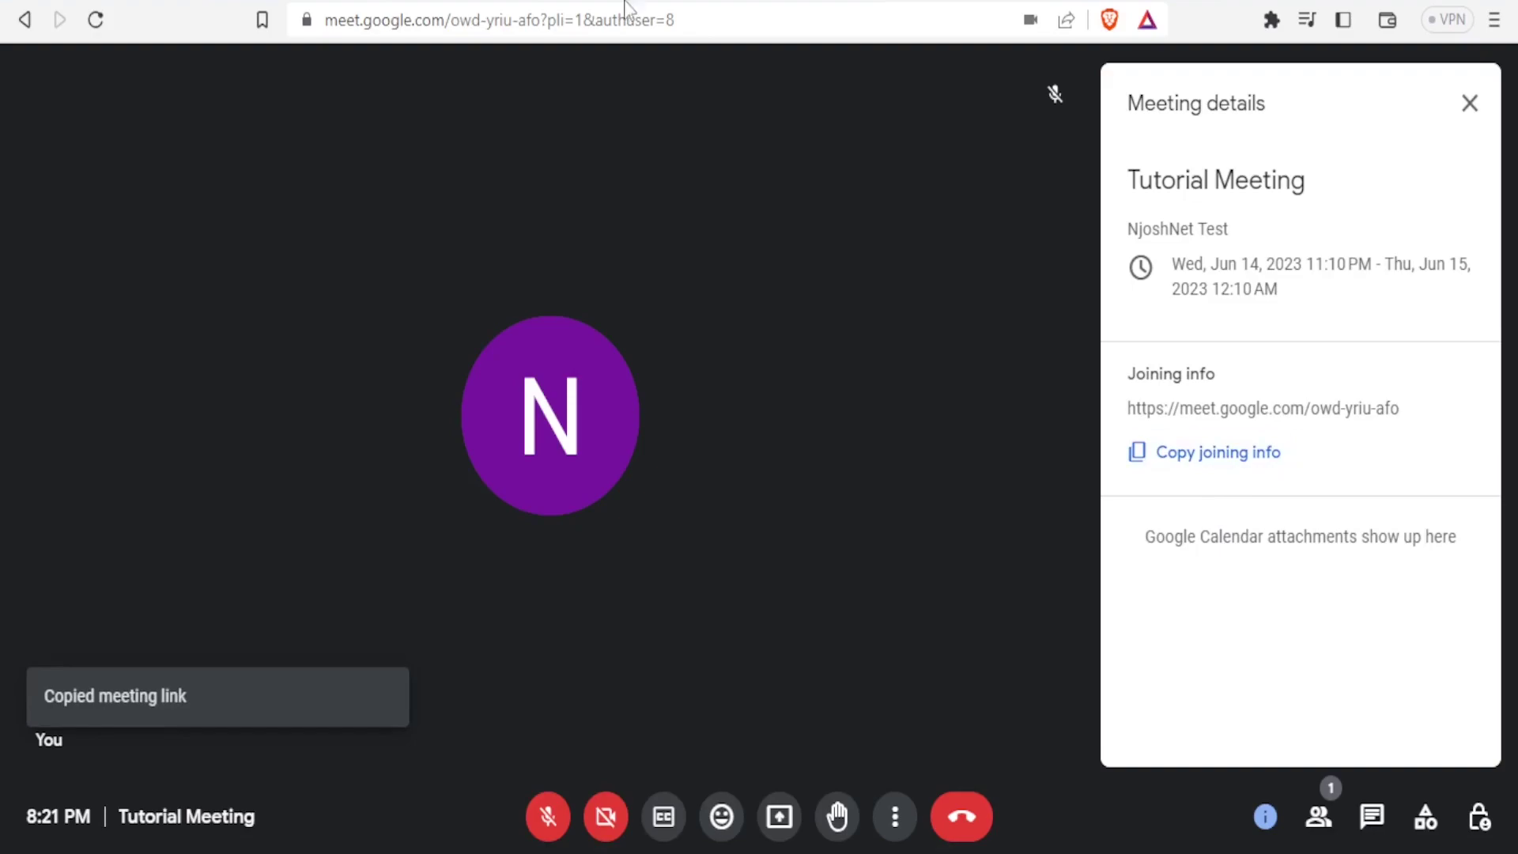
key("ctrl+Tab")
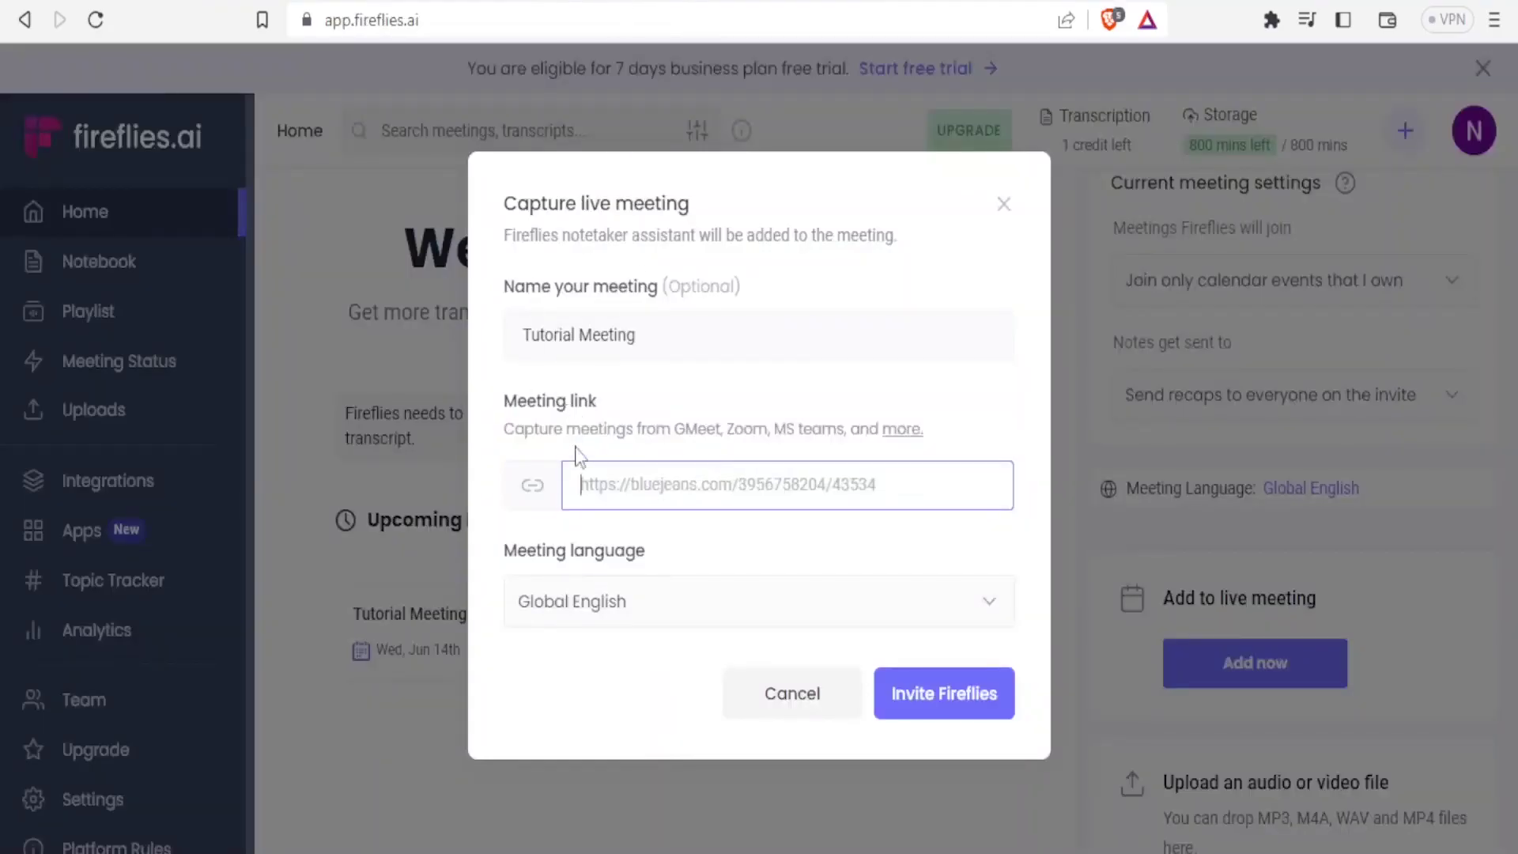
- Paste the Google Meet link into the Meeting link field and invite the Fireflies notetaker
left_click(587, 484)
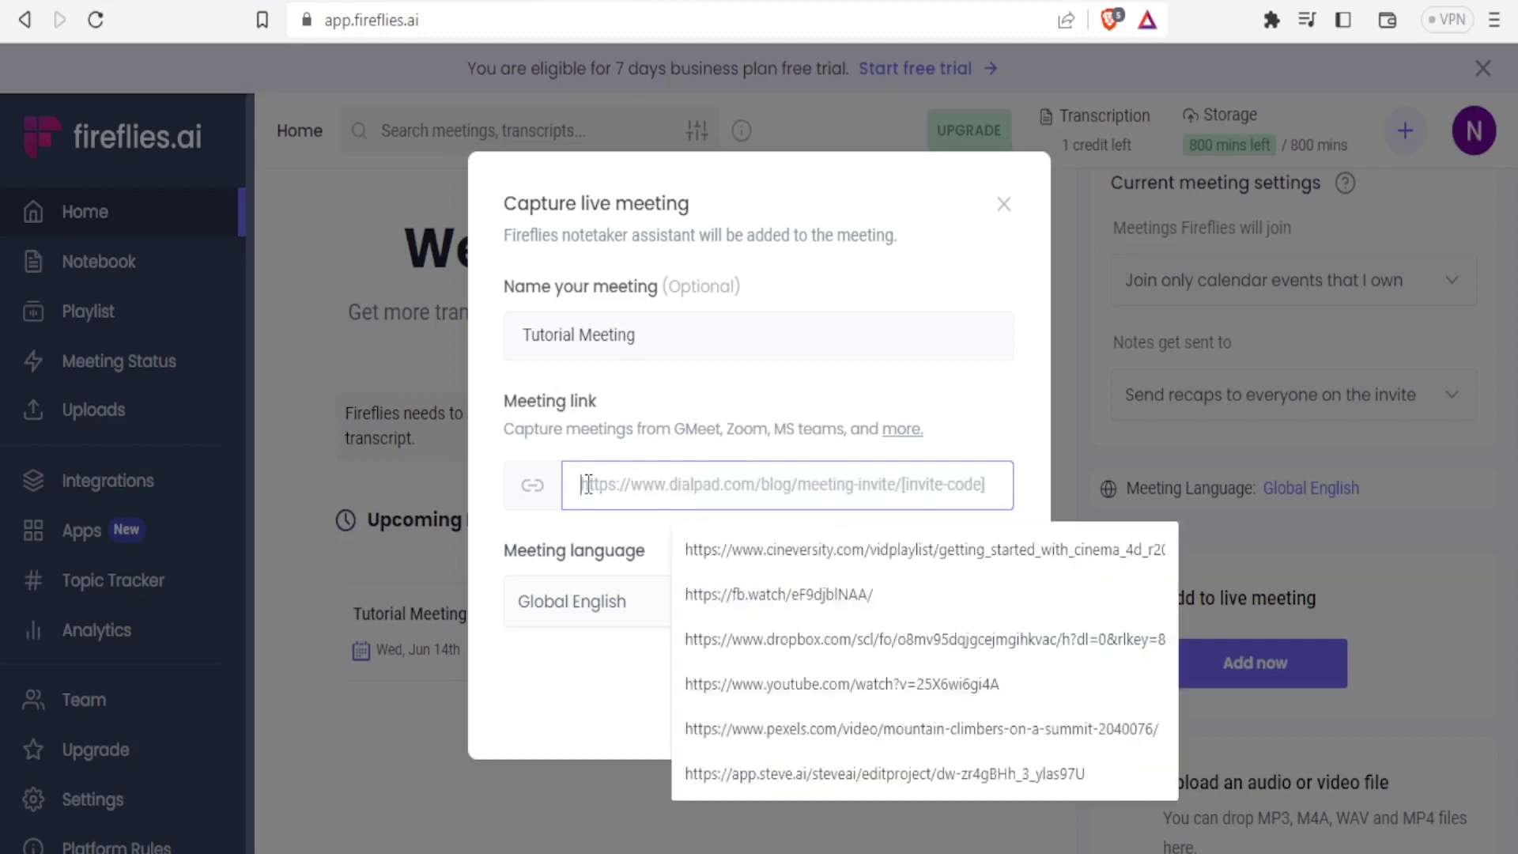
key("ctrl+v")
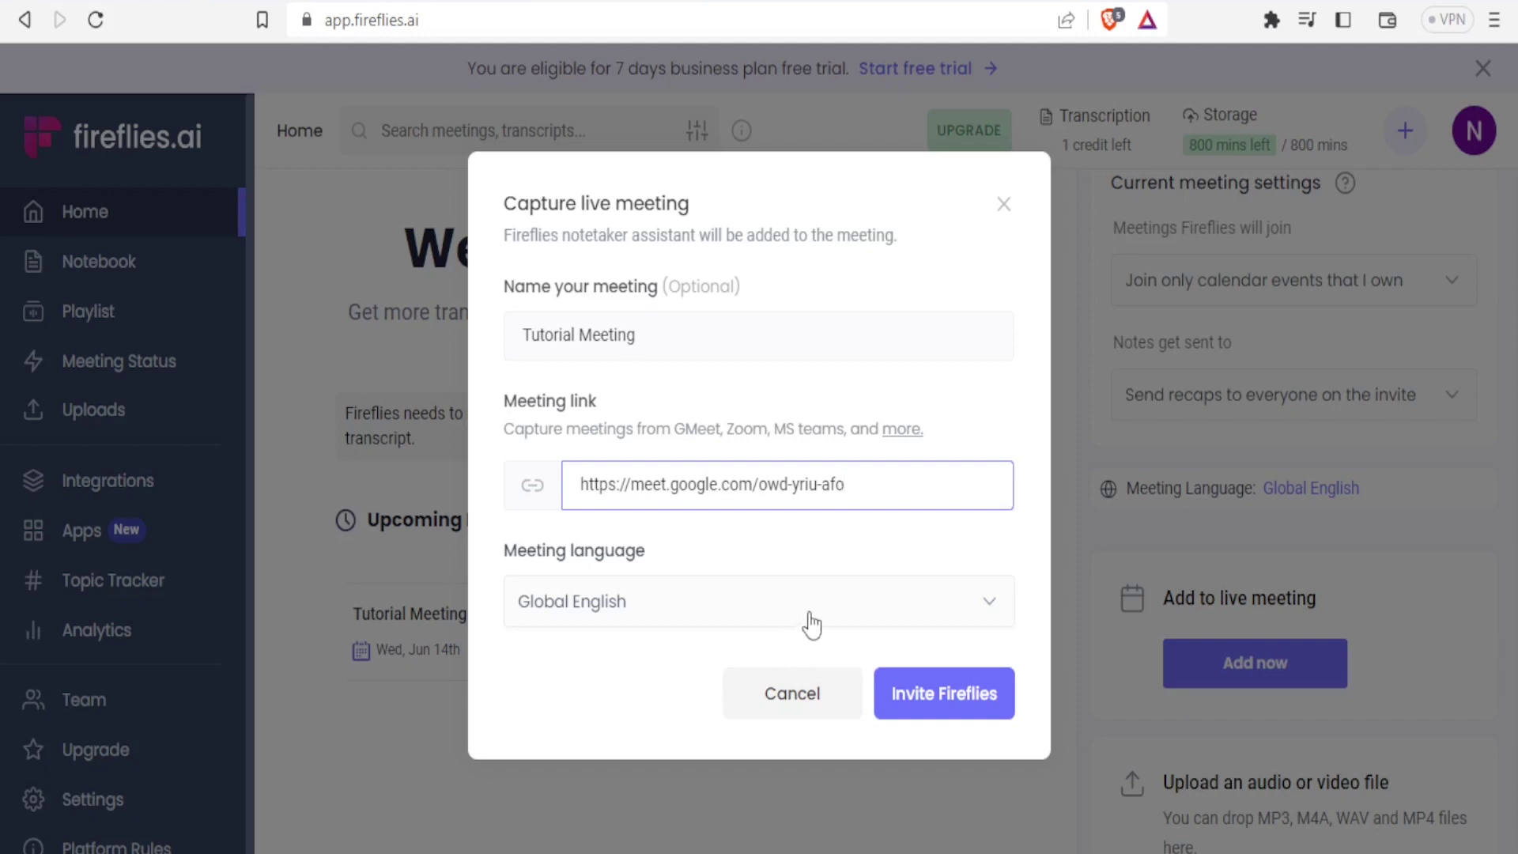
left_click(926, 692)
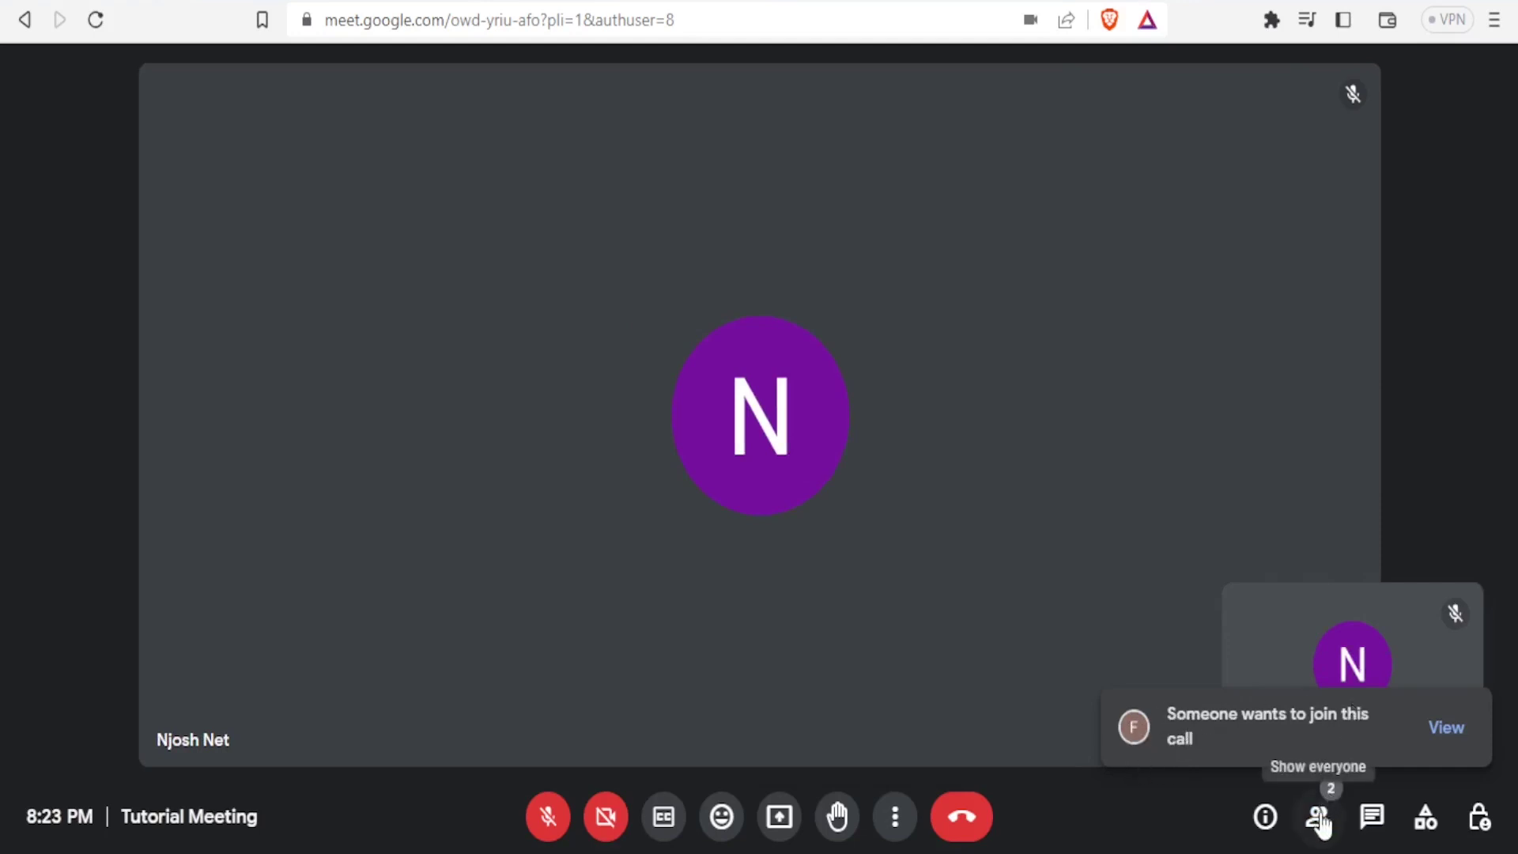
- Admit the waiting Fireflies.ai Notetaker from Google Meet's Waiting to join list
left_click(1446, 729)
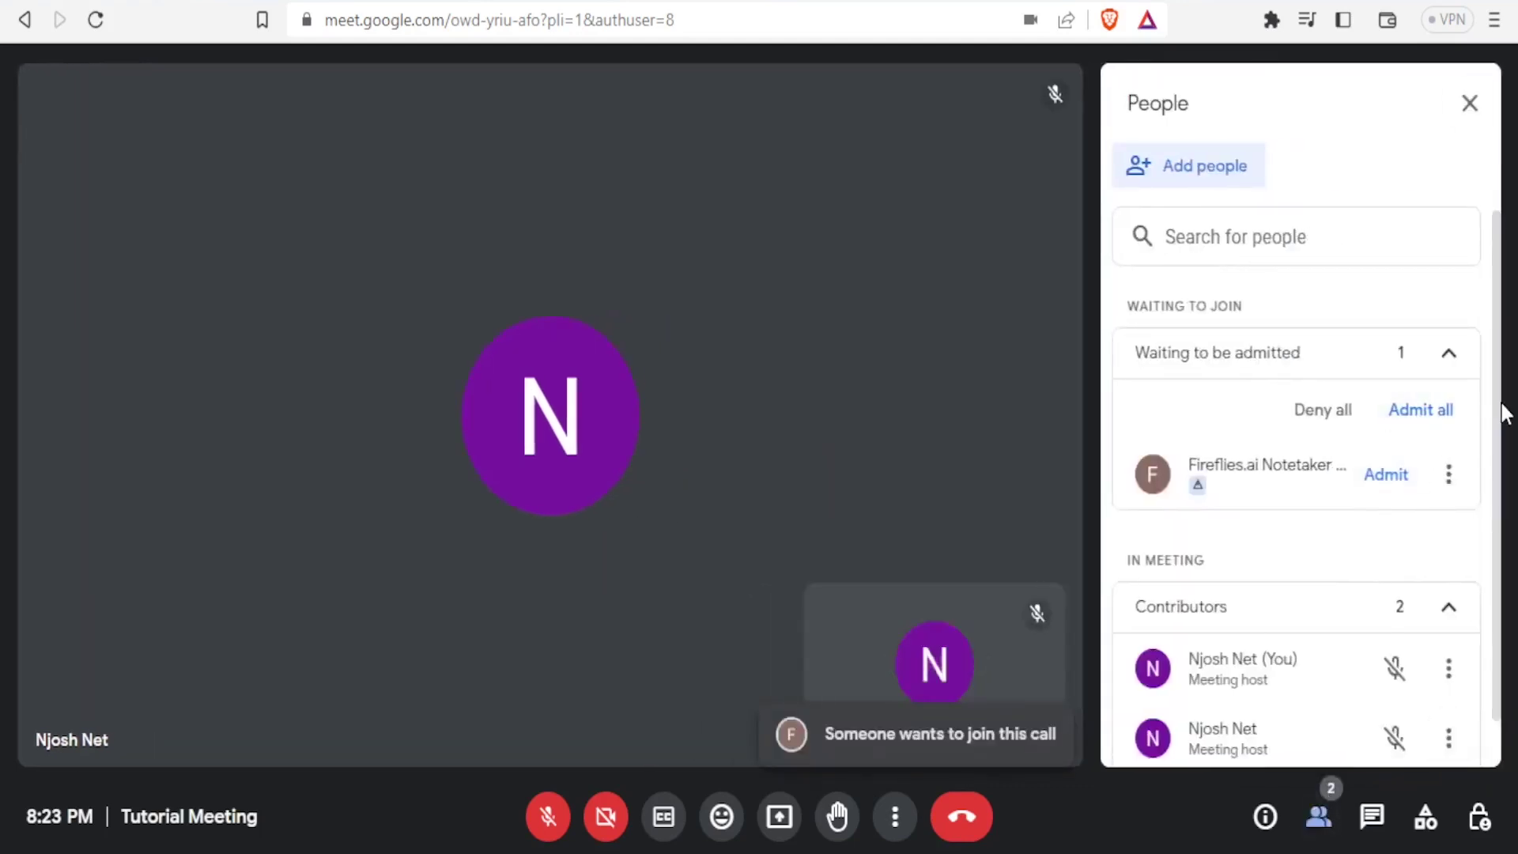
left_click_drag(1497, 416, 1497, 471)
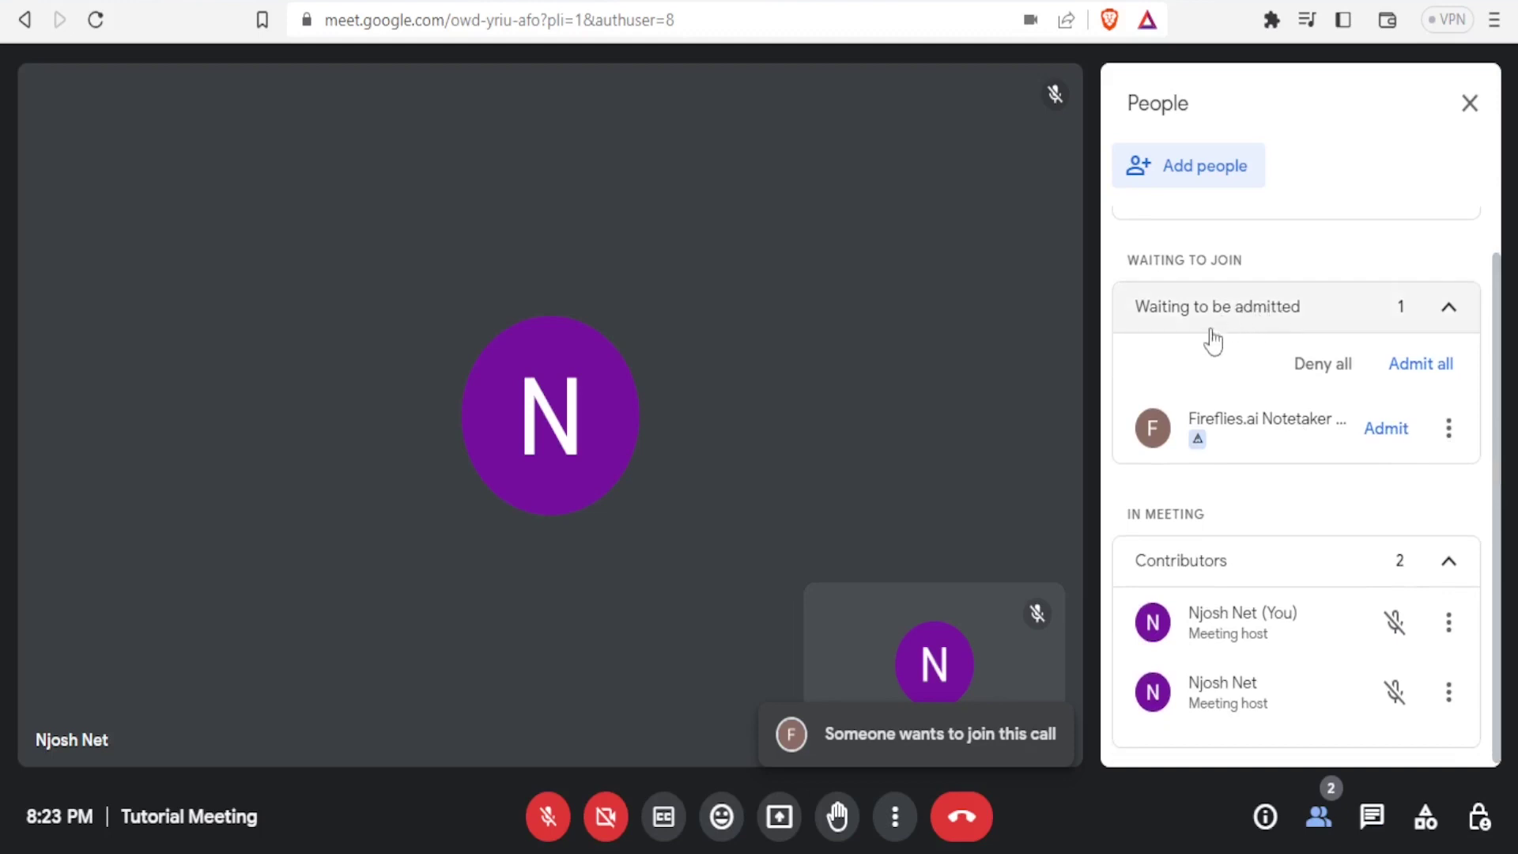
left_click(1374, 442)
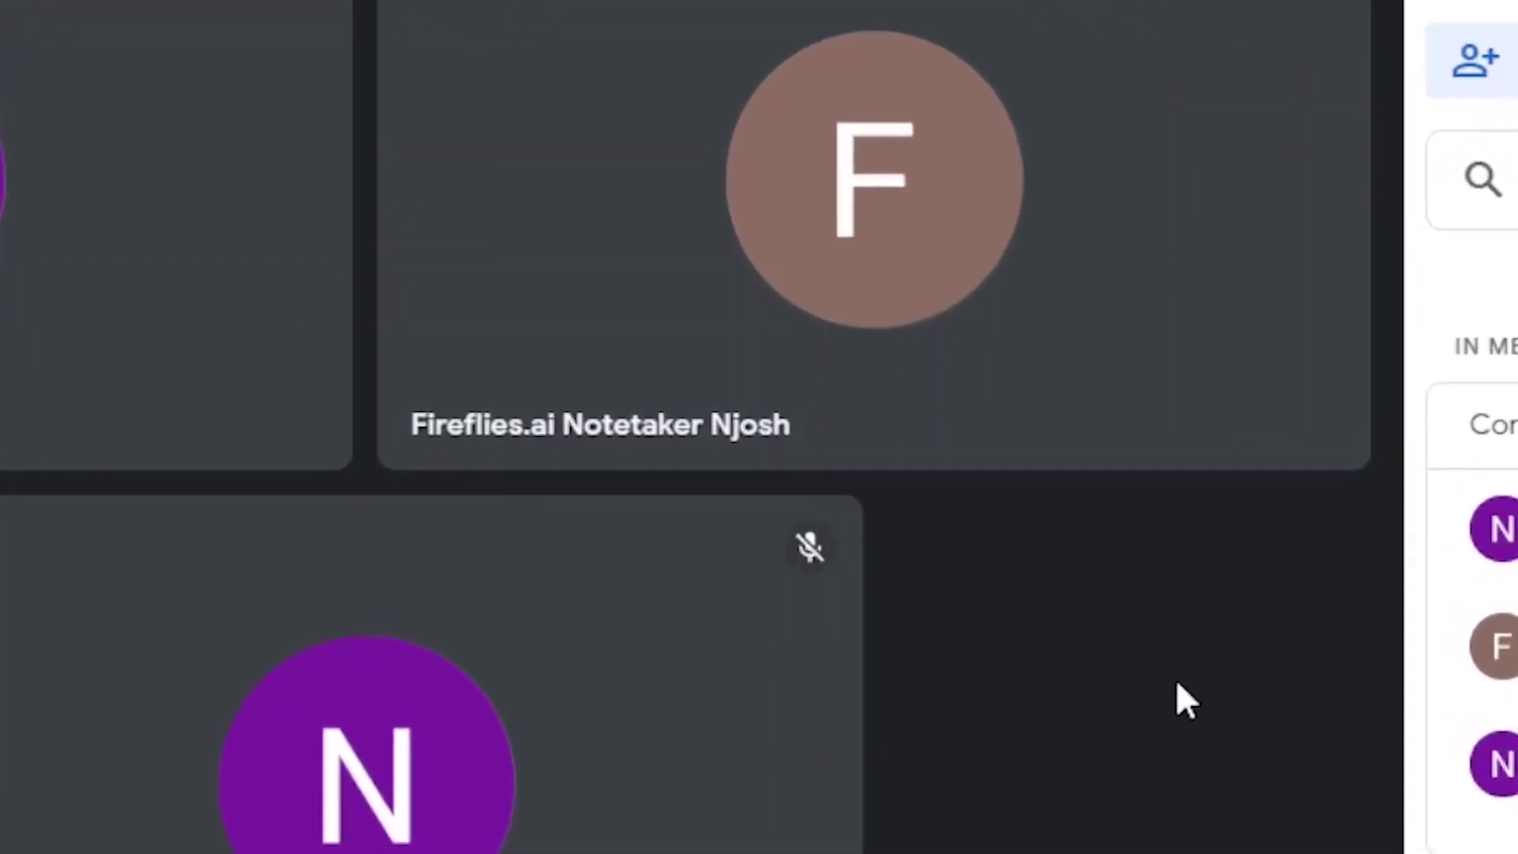
mouse_move(734, 375)
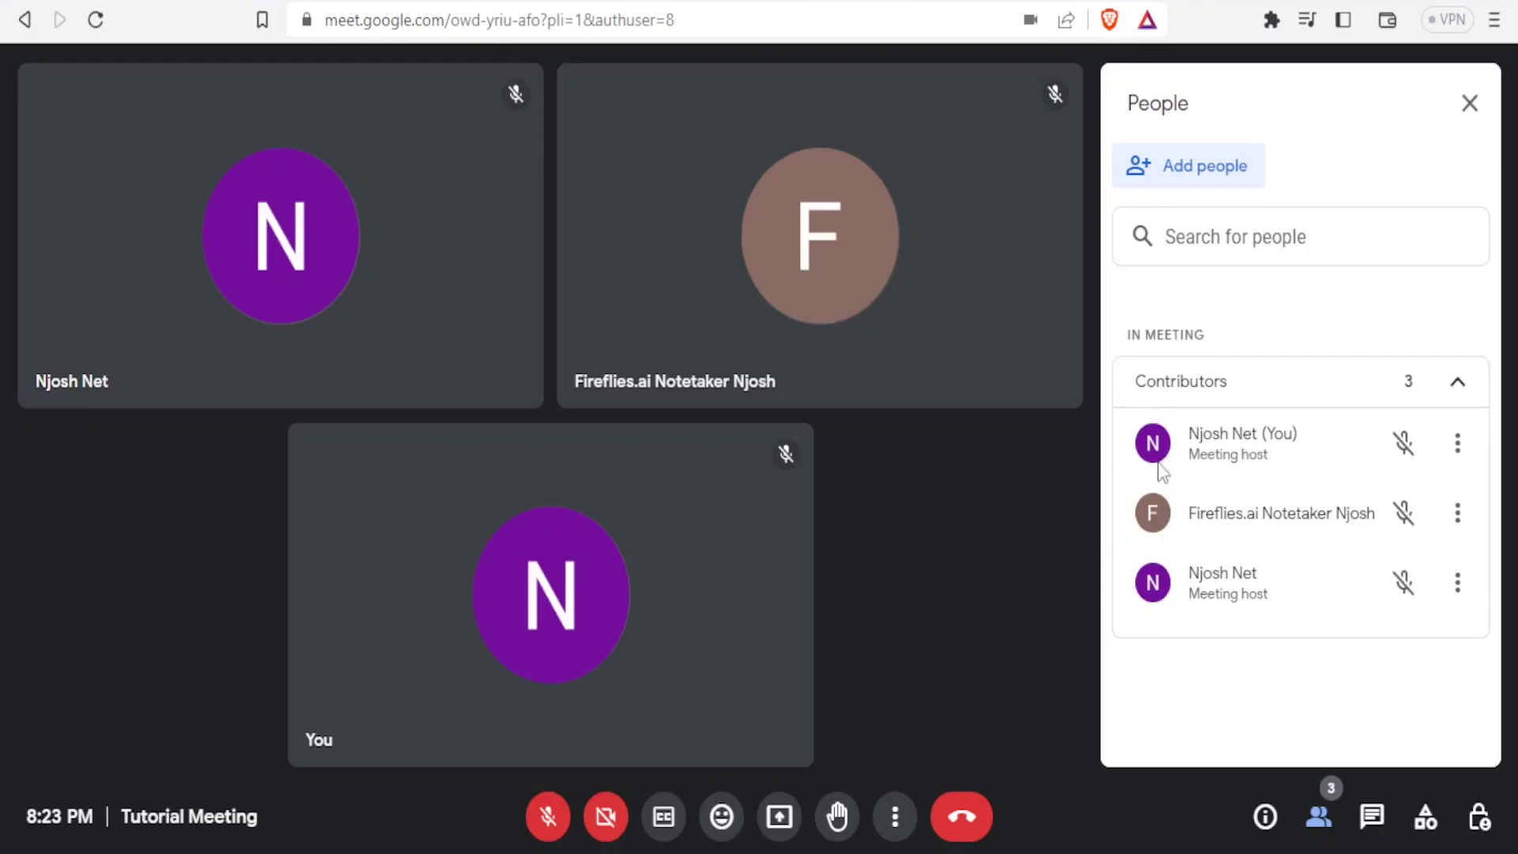
key("ctrl+Tab")
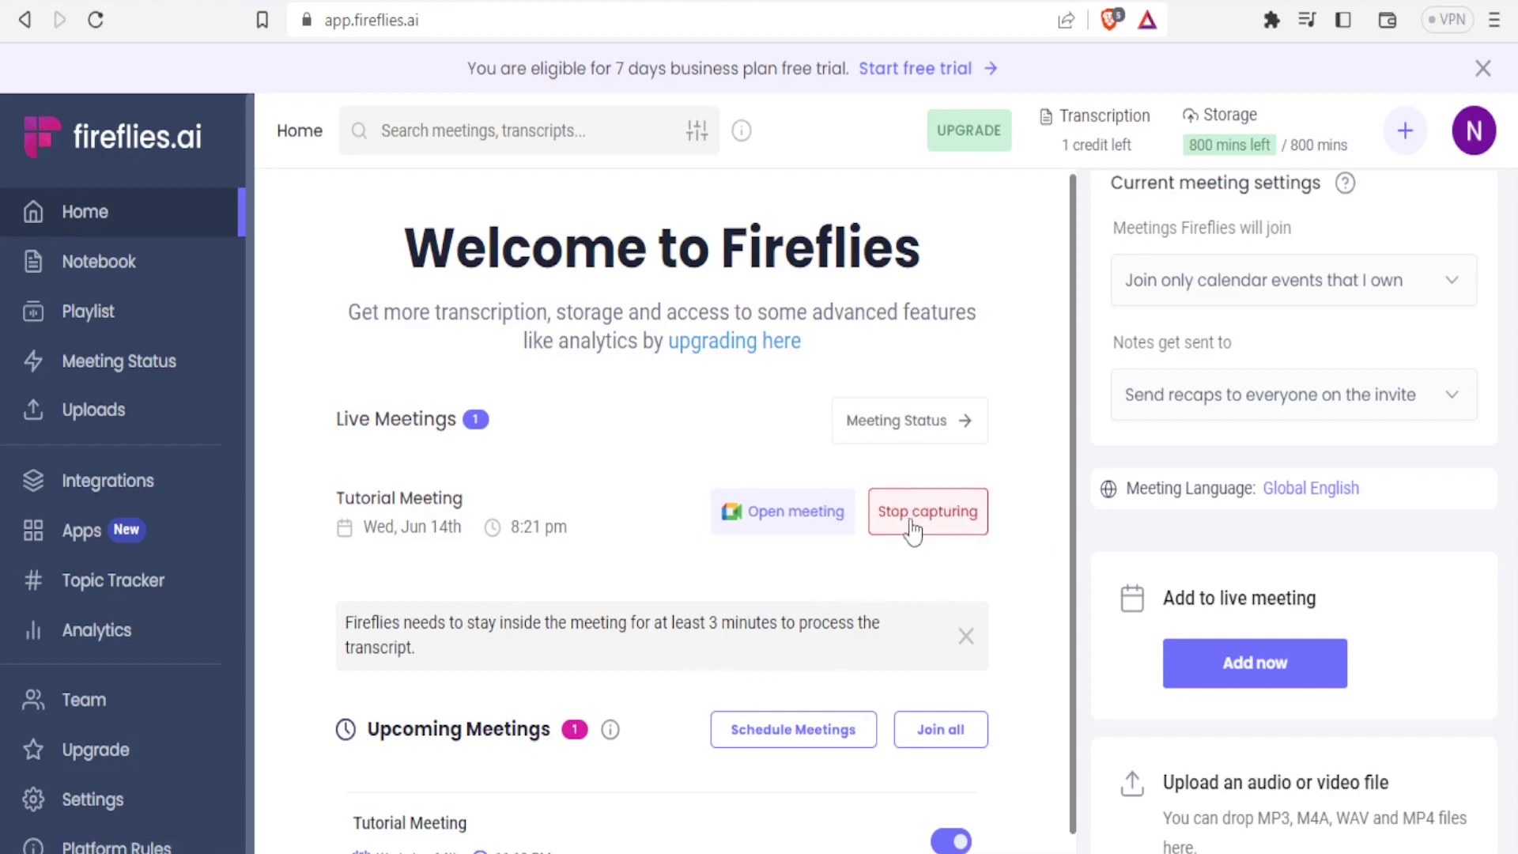
- Stop capturing the live meeting and set the notetaker to record the 11:10 PM Tutorial Meeting
left_click_drag(1073, 472, 1076, 503)
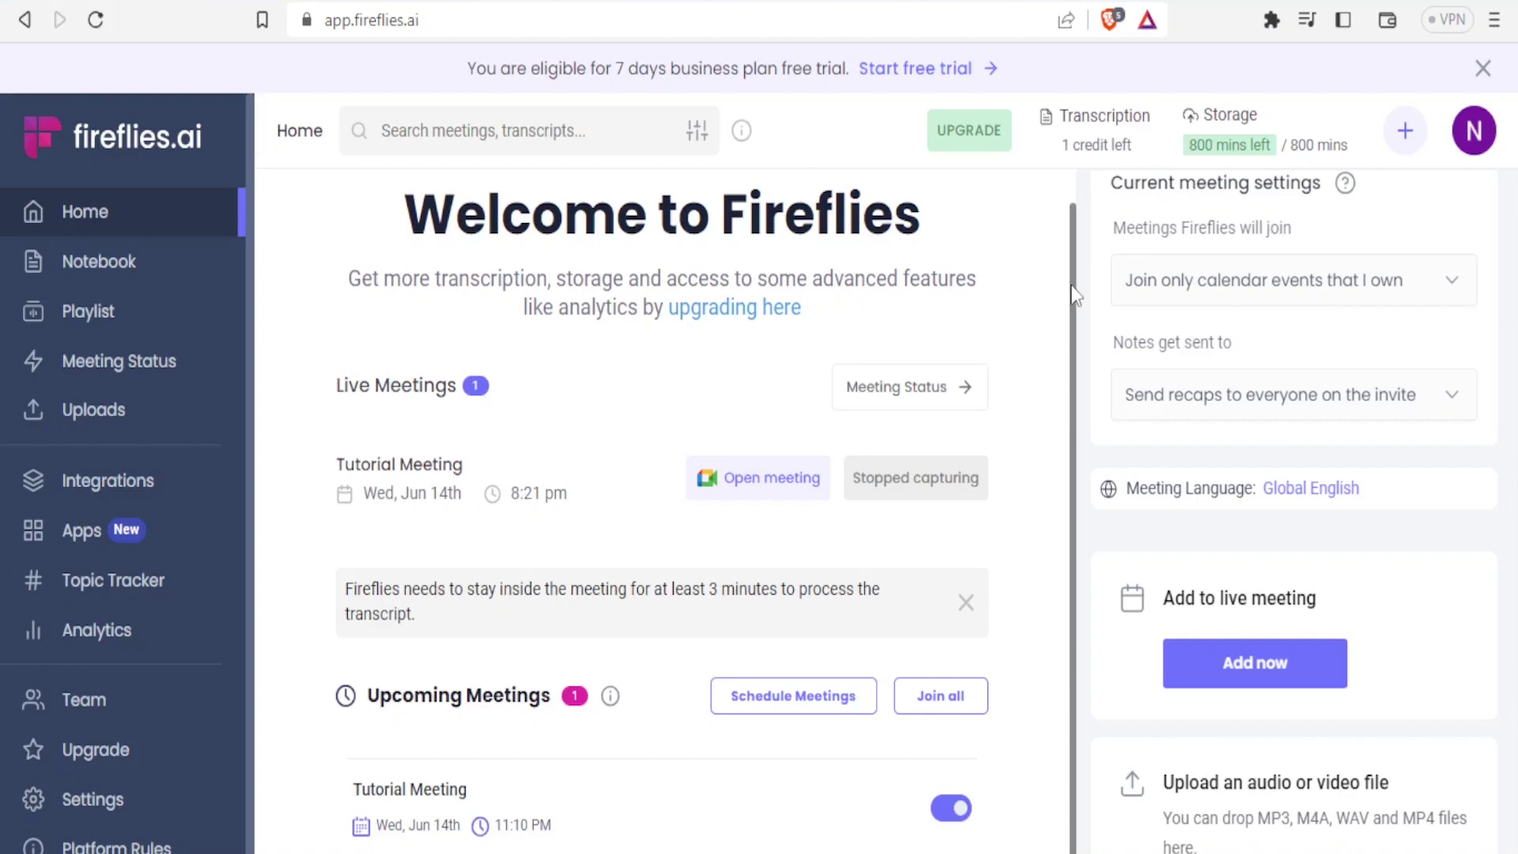
scroll(1075, 294, "down", 1)
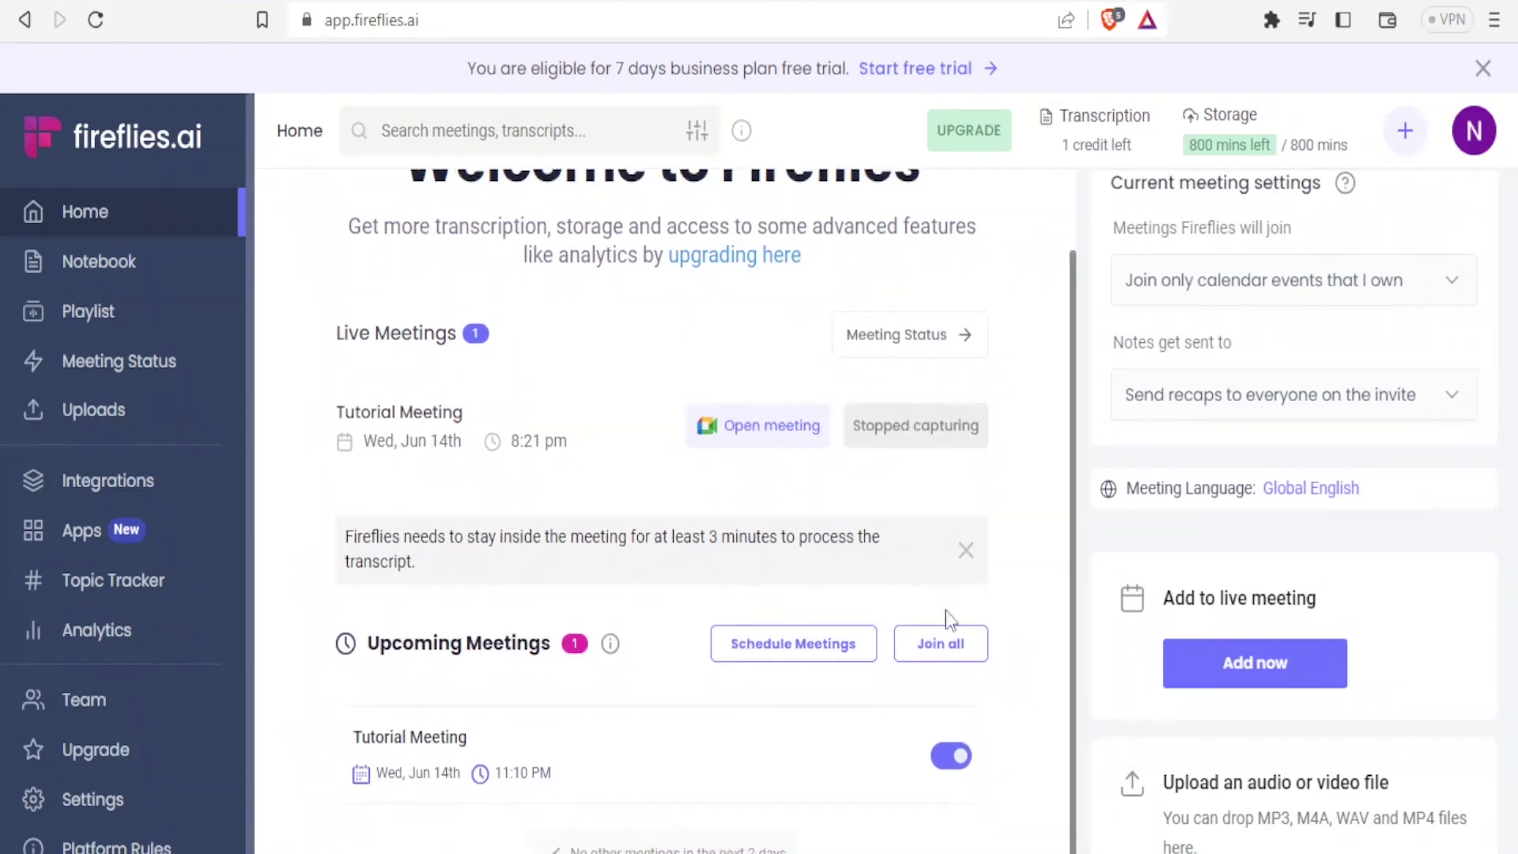
mouse_move(928, 743)
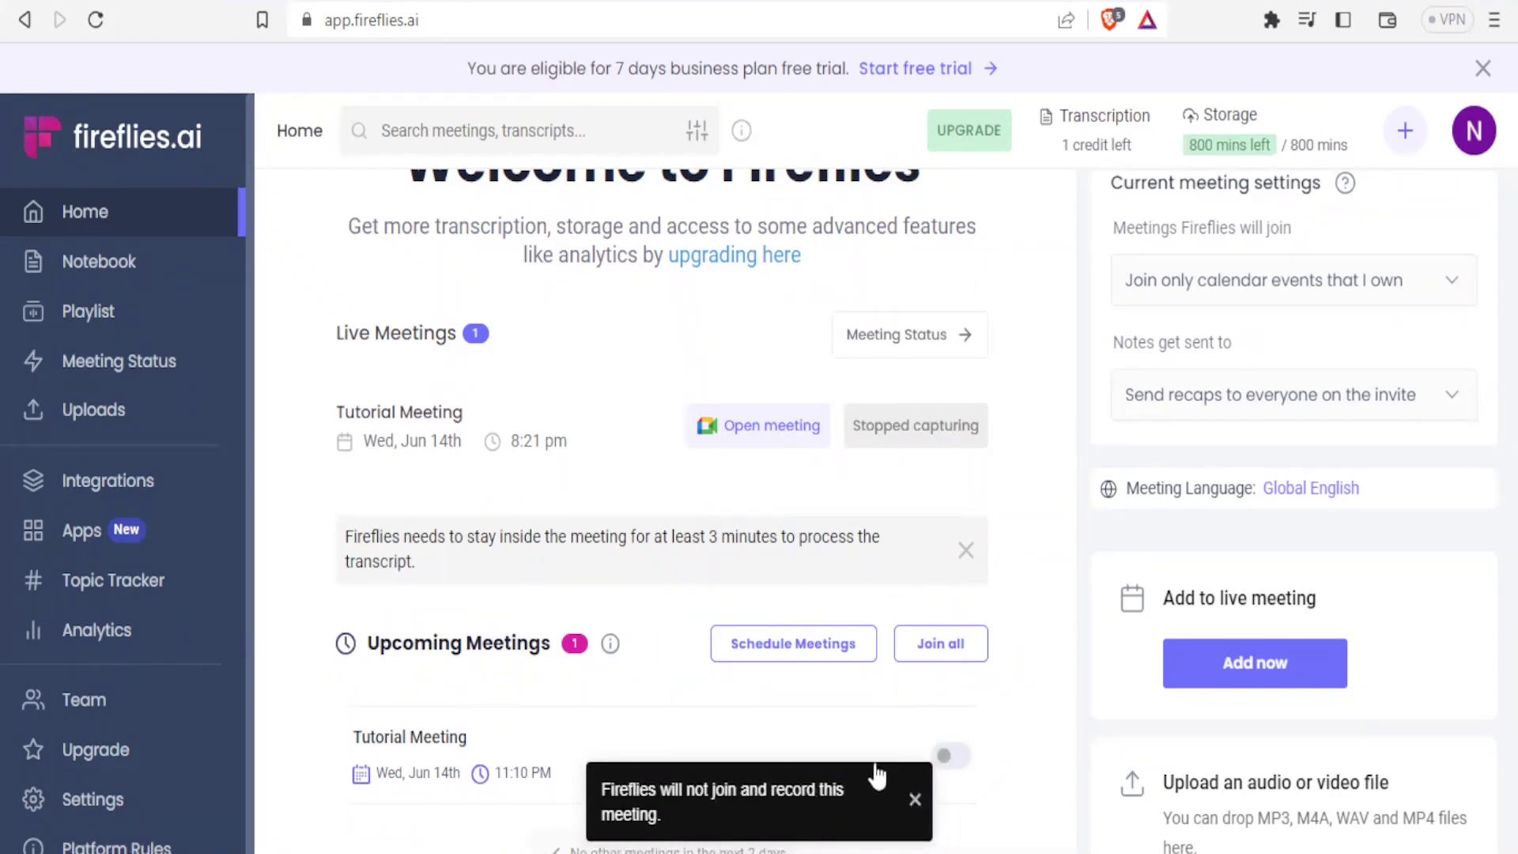
left_click(952, 757)
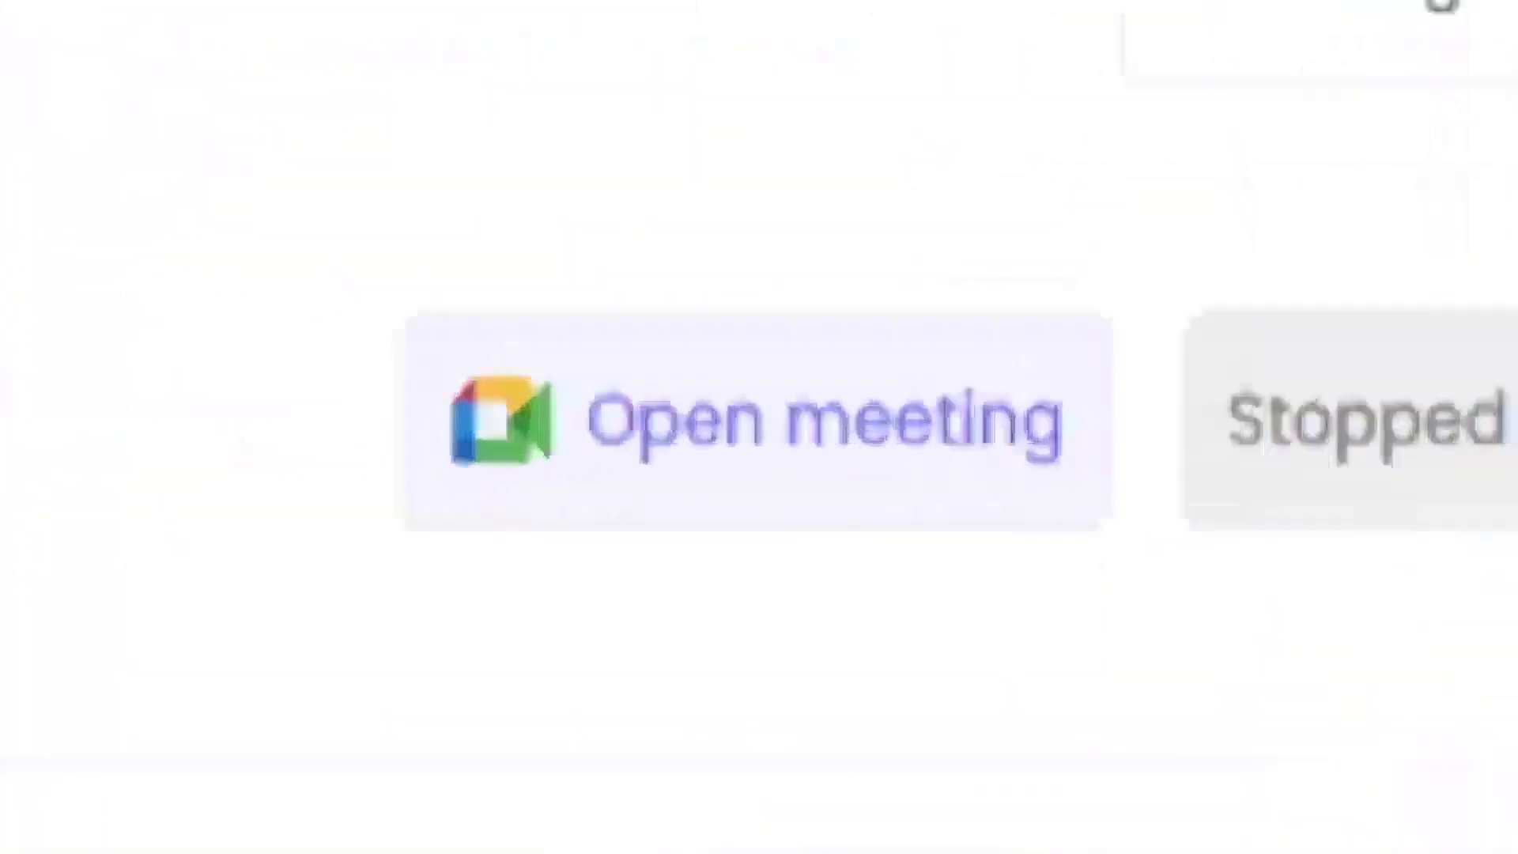
scroll(438, 407, "up", 1)
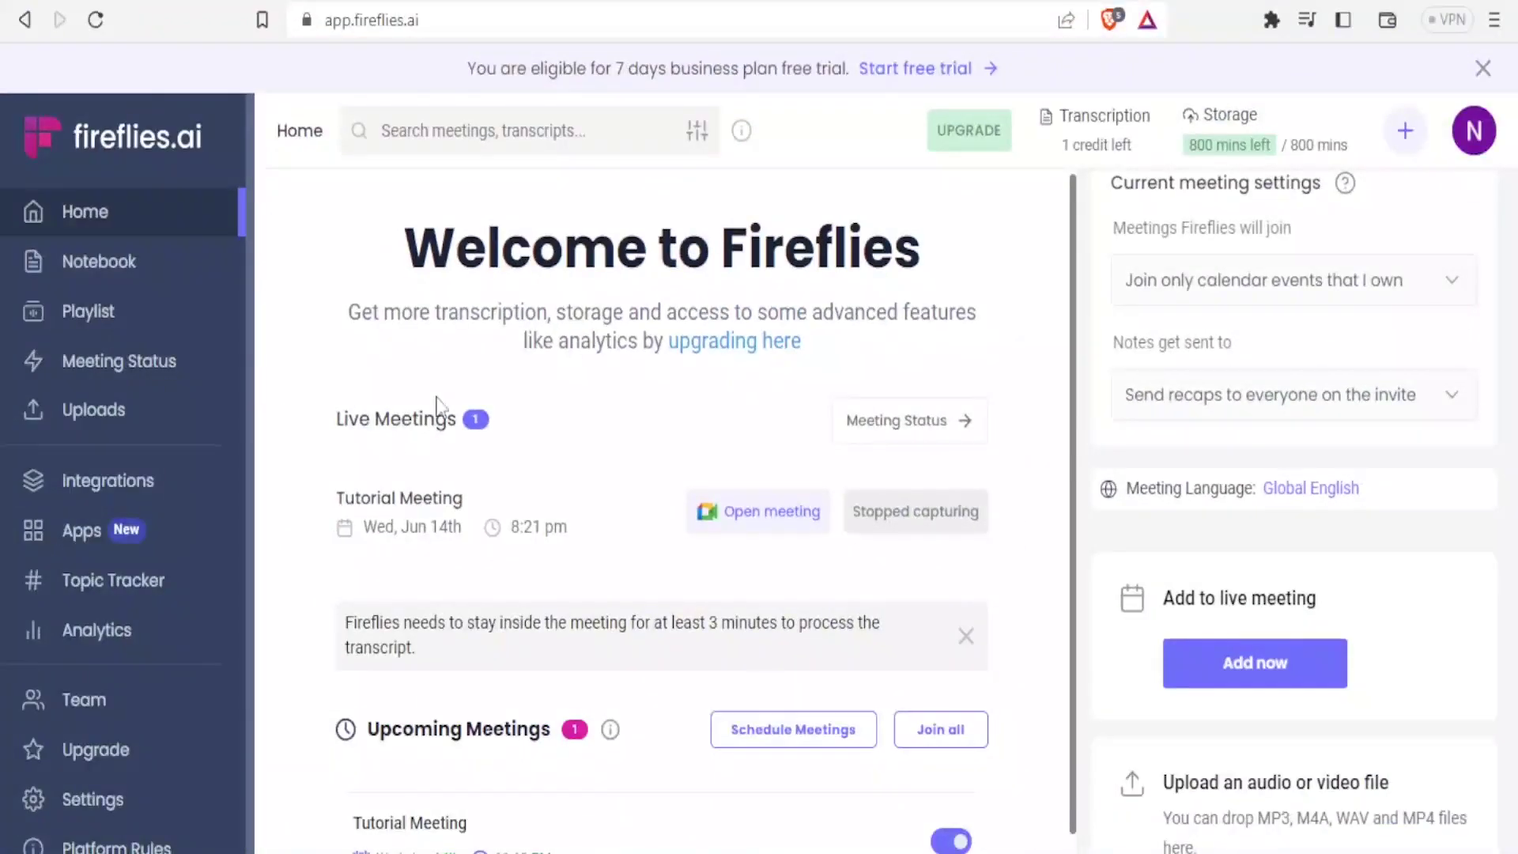
- Browse search, filters and Notebook's All Meetings, then reach the Uploads page for MP3/M4A/WAV/MP4 files
left_click(448, 128)
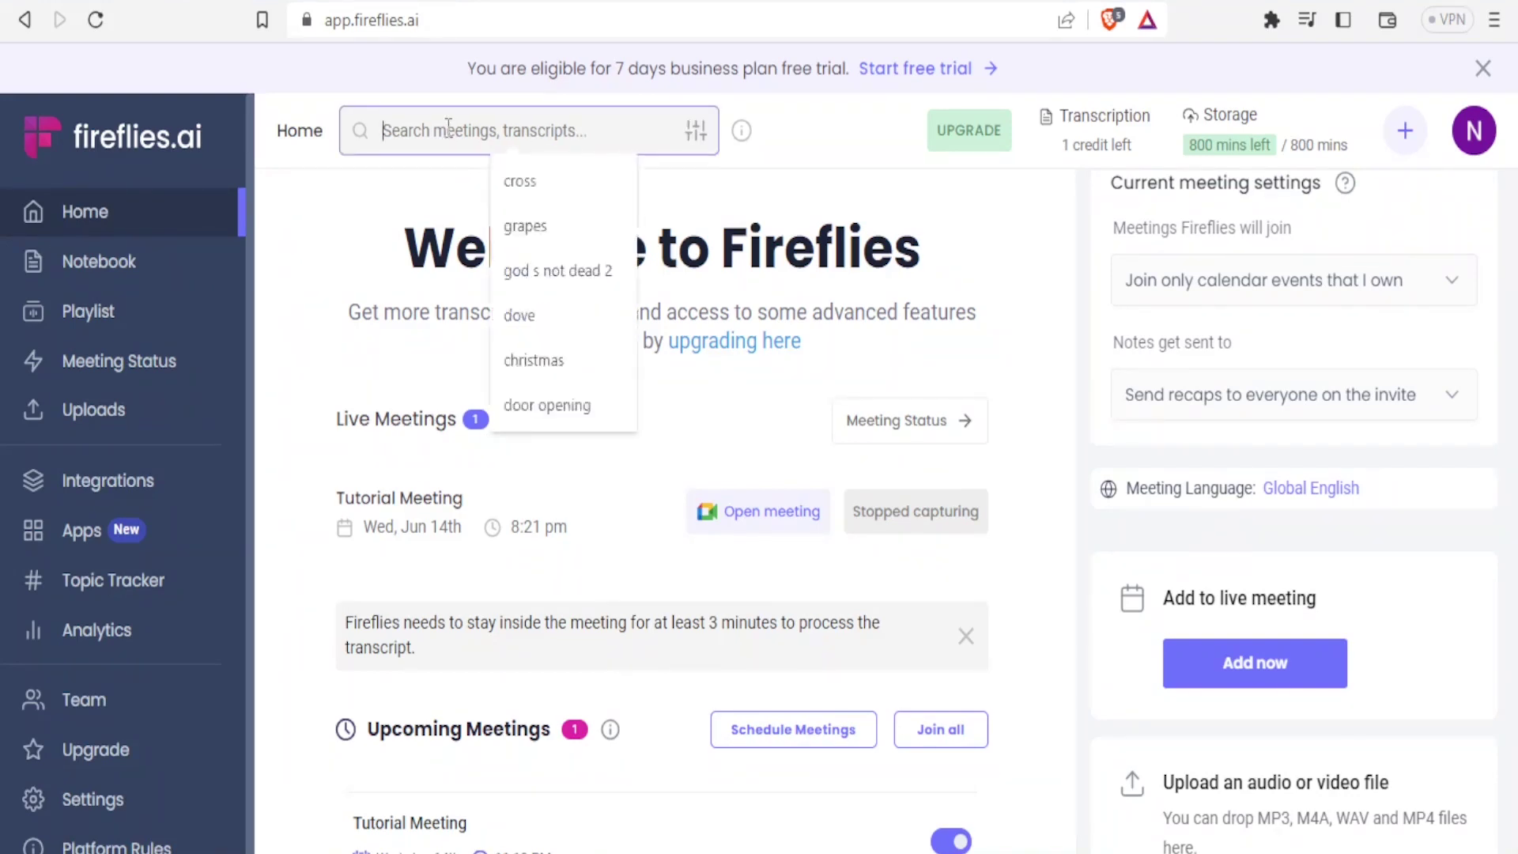
left_click(695, 130)
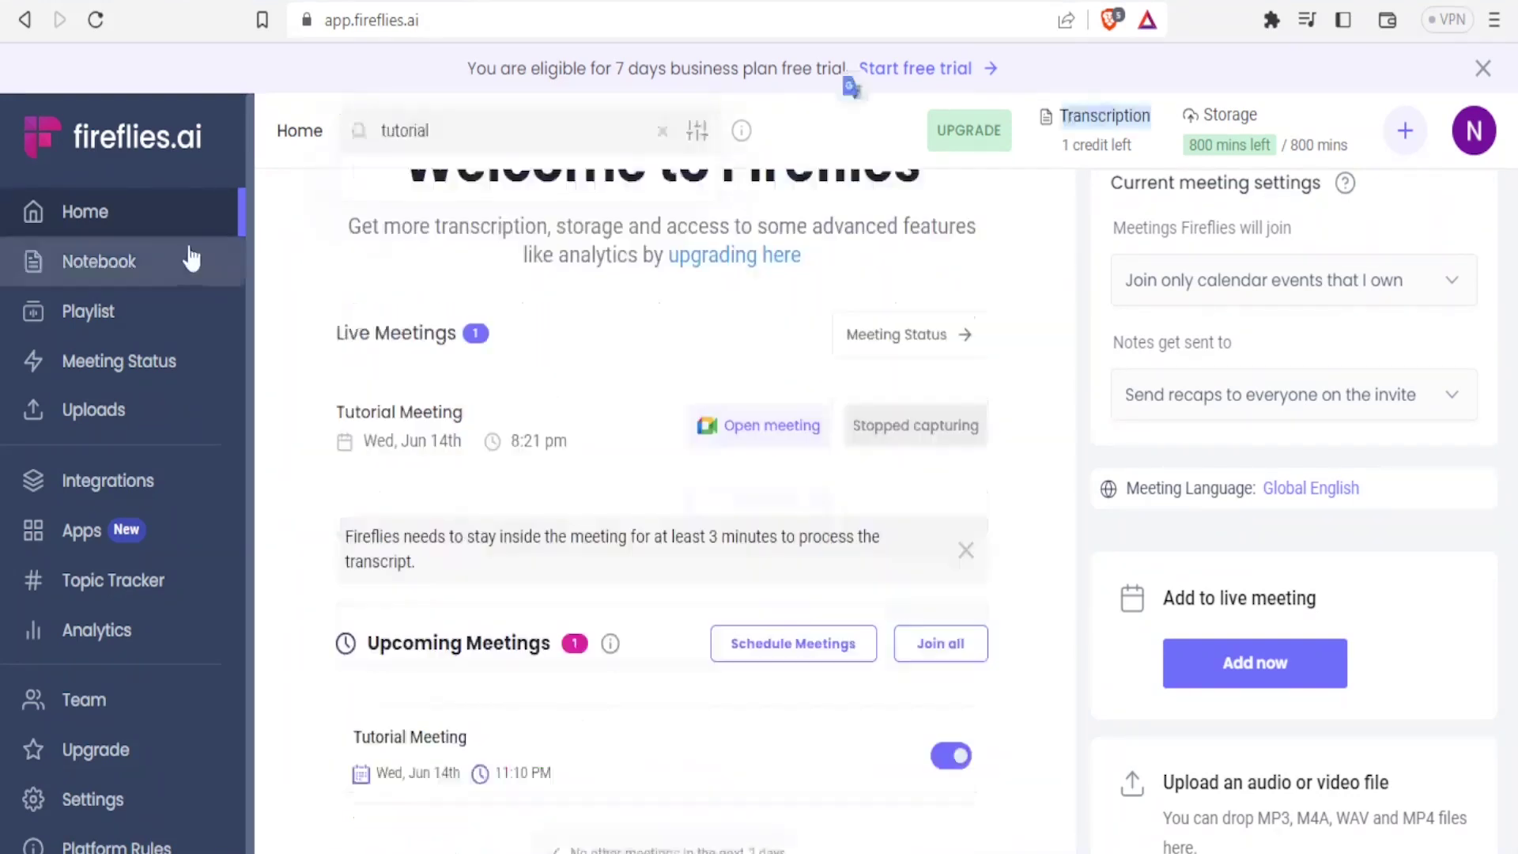
left_click(175, 255)
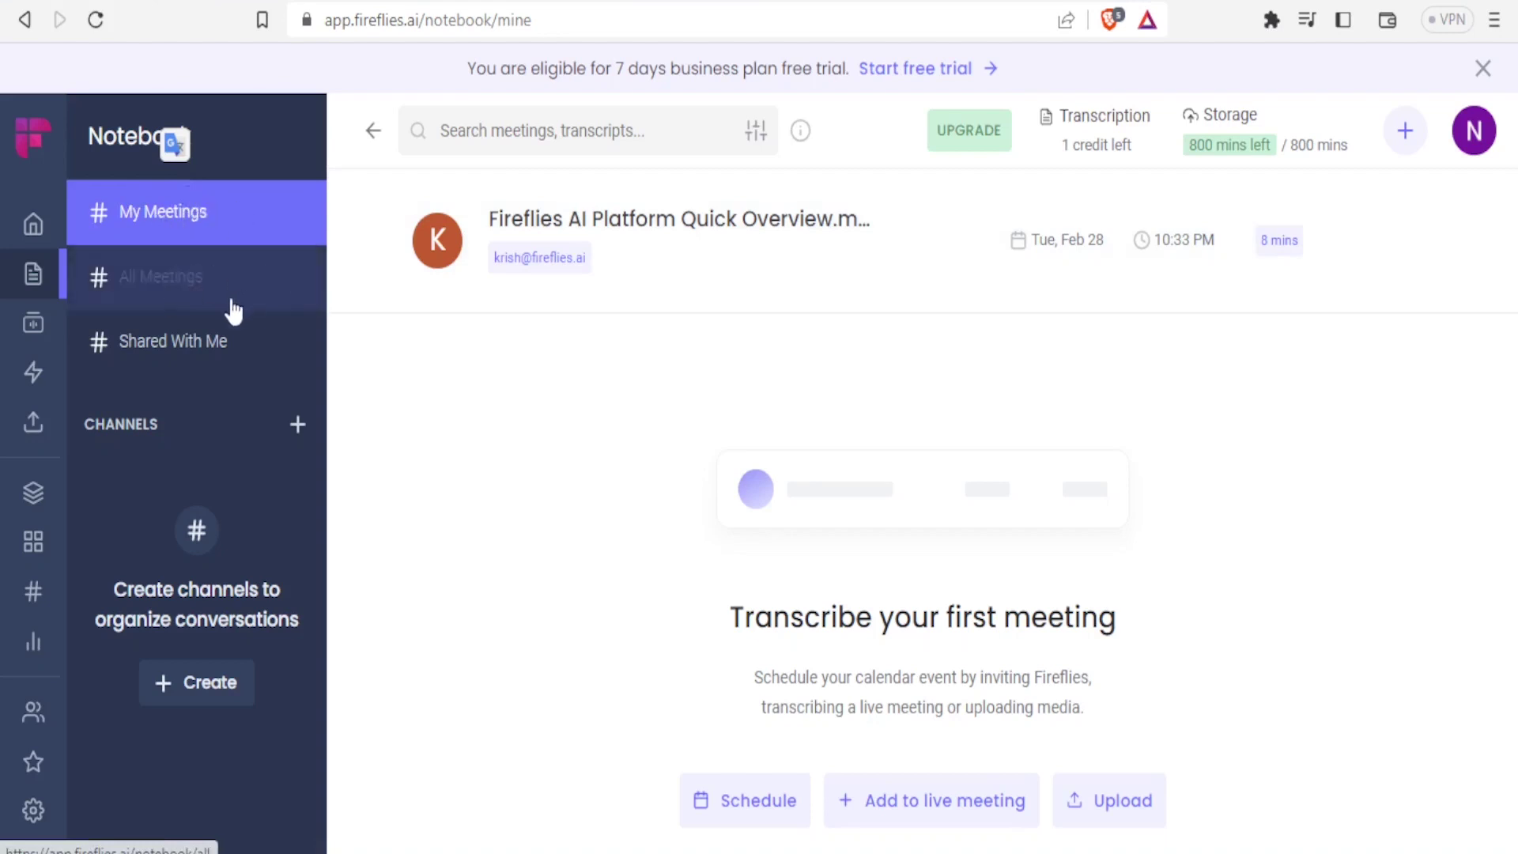
left_click(193, 301)
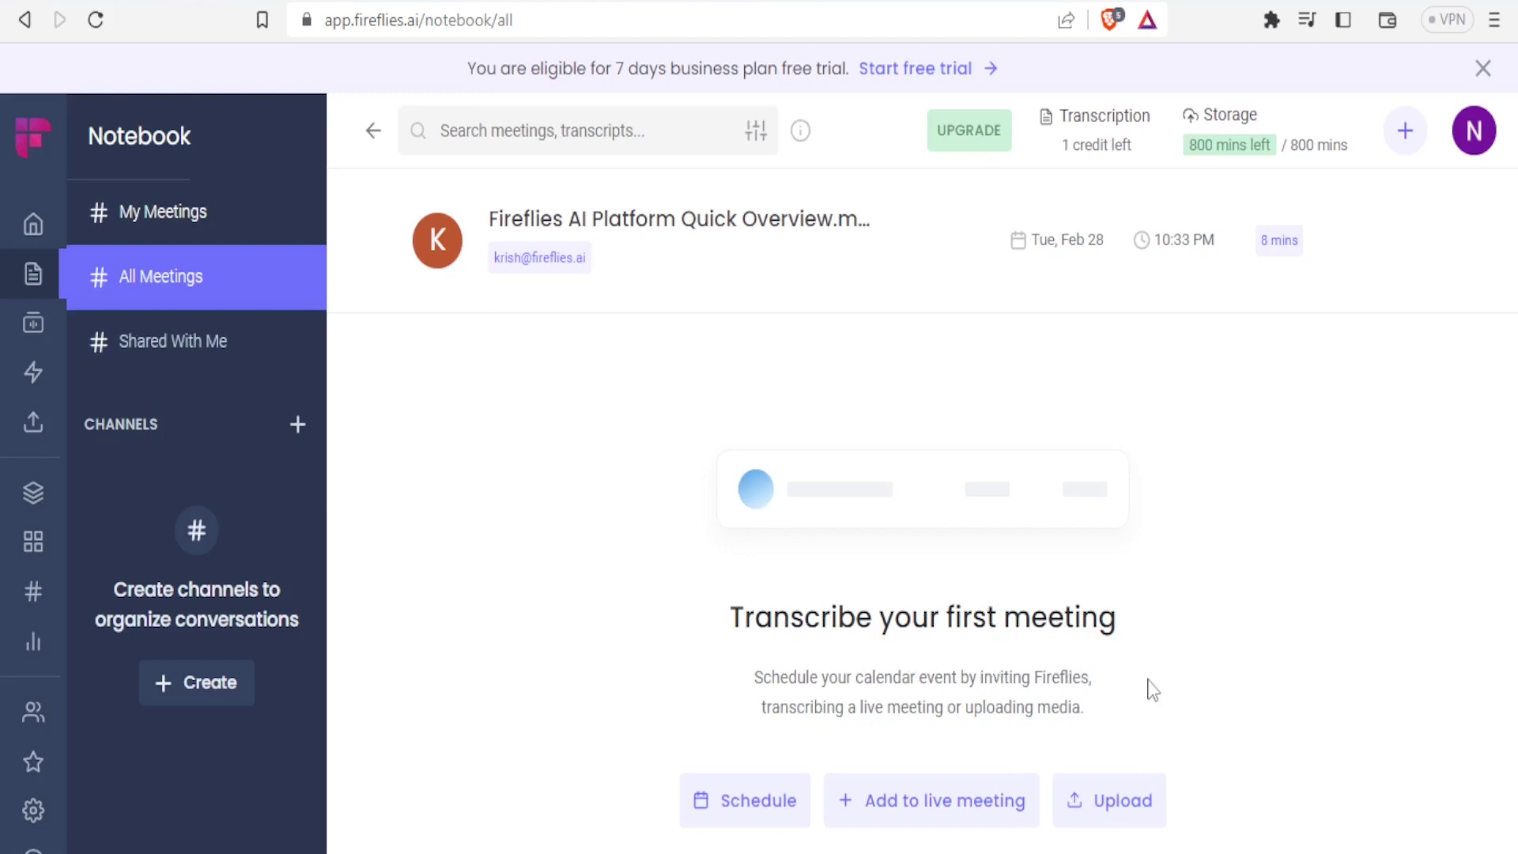
left_click(759, 800)
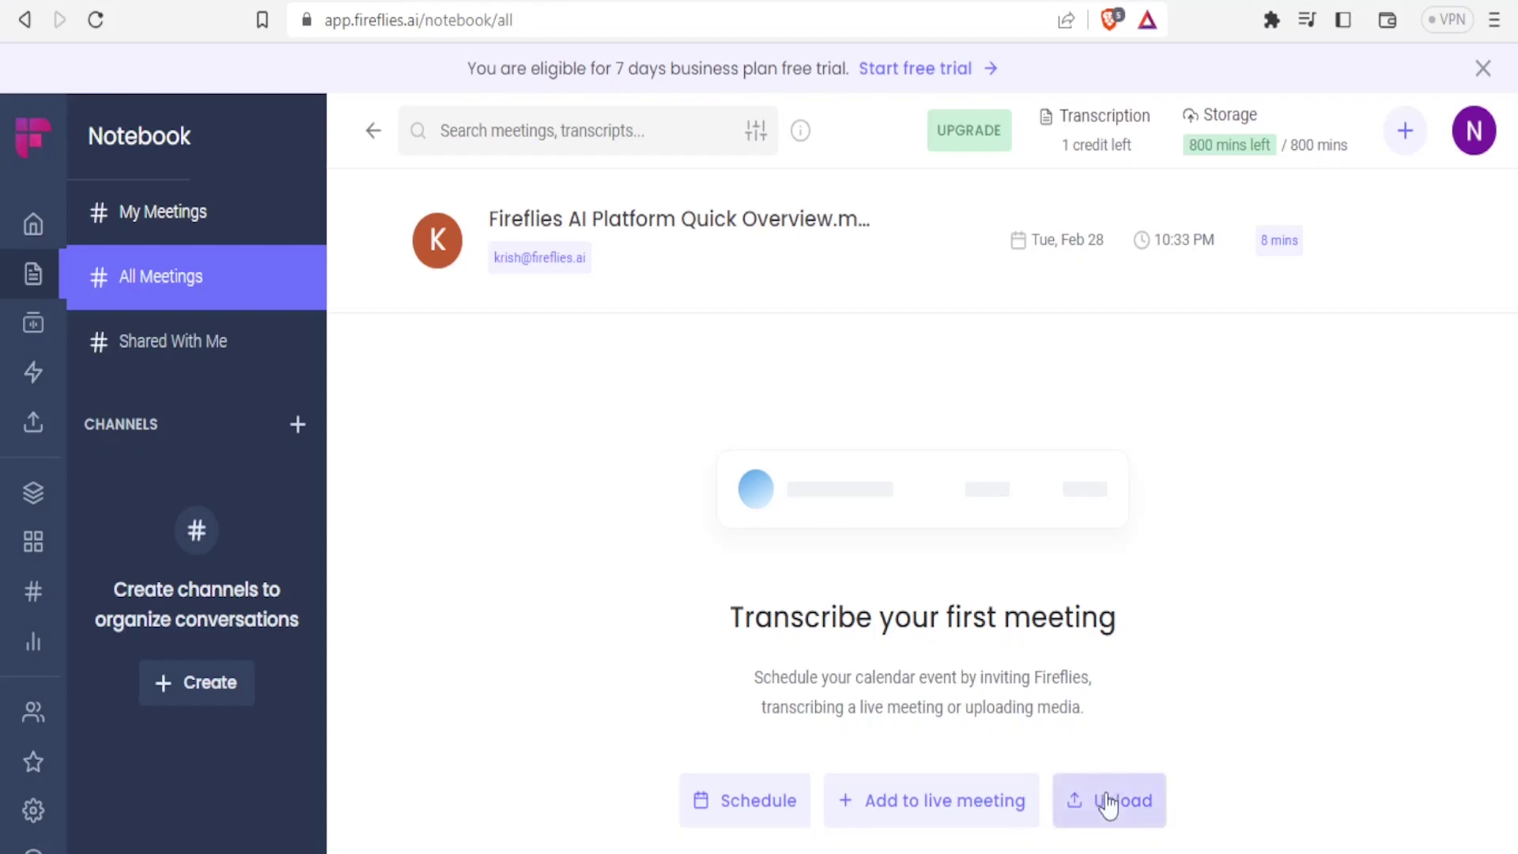
left_click(1107, 803)
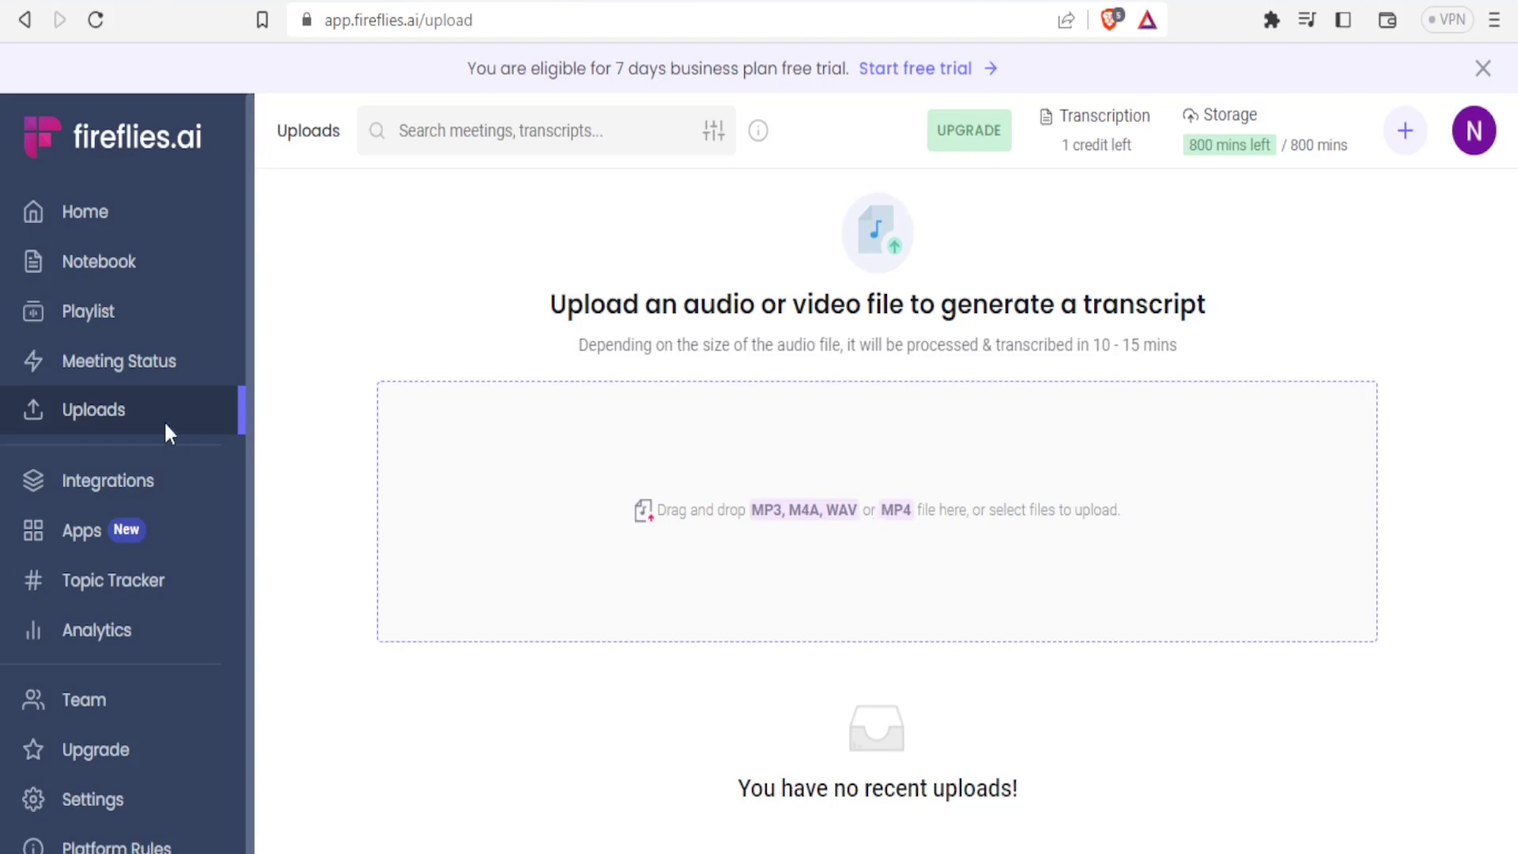
- Go to the Playlist page and start a new playlist
left_click(104, 321)
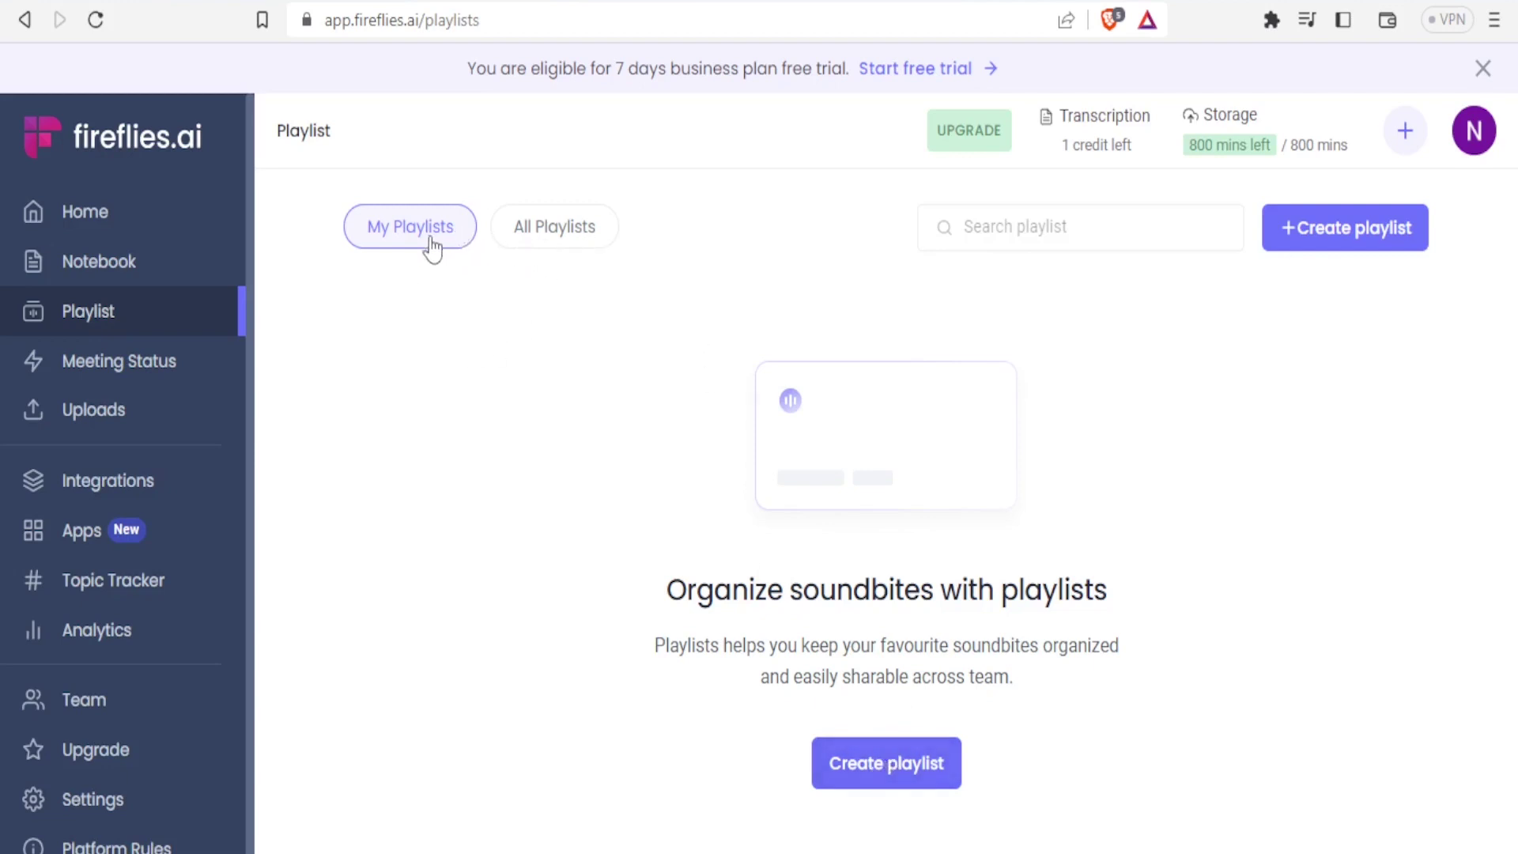
left_click(1312, 231)
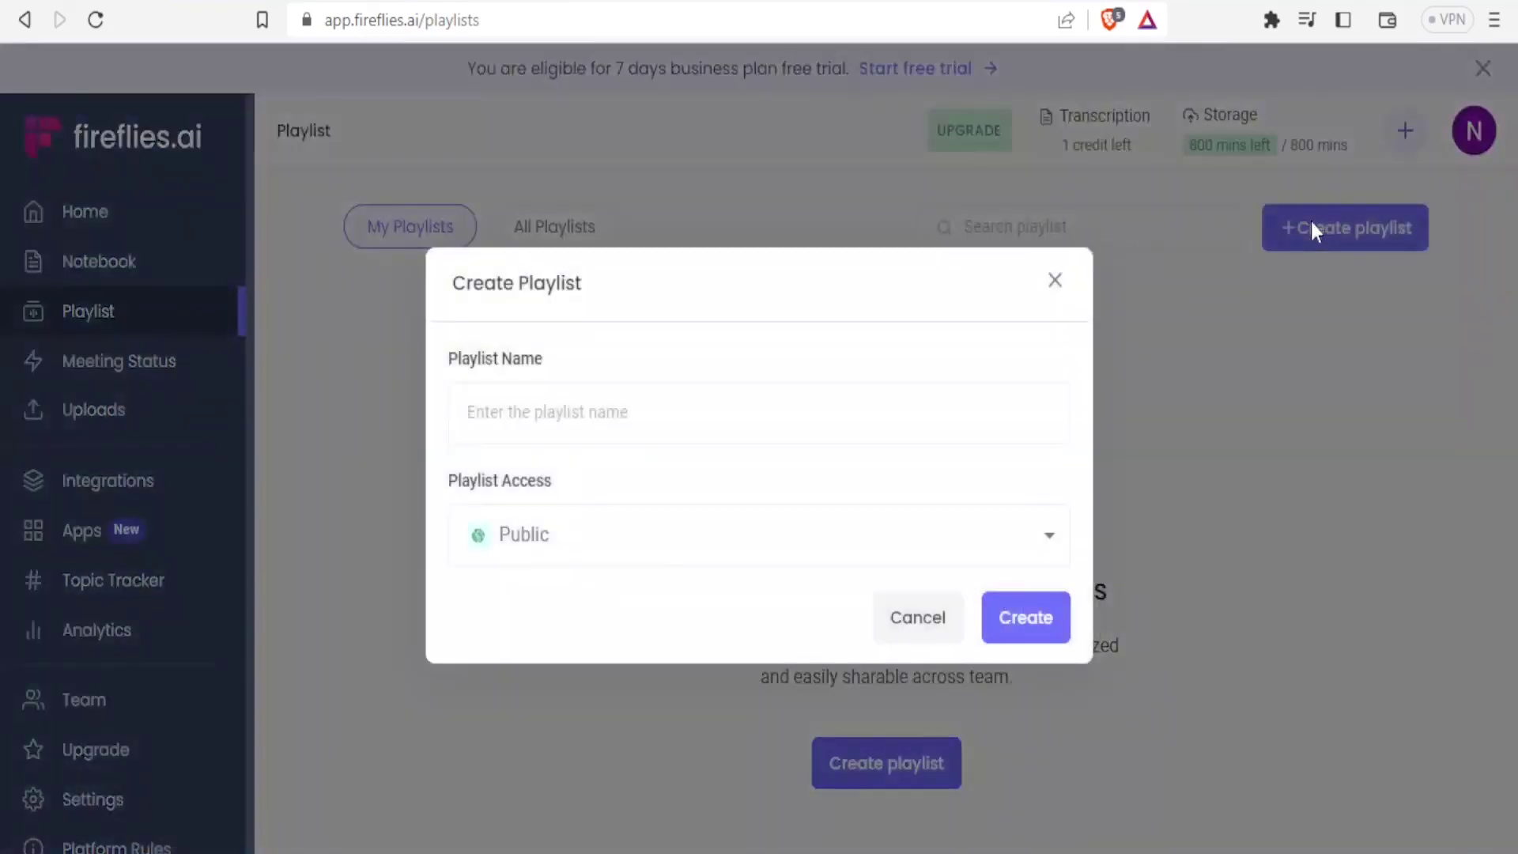
- Name the playlist 'Security Situation', set its access to Team, and create it
left_click(574, 420)
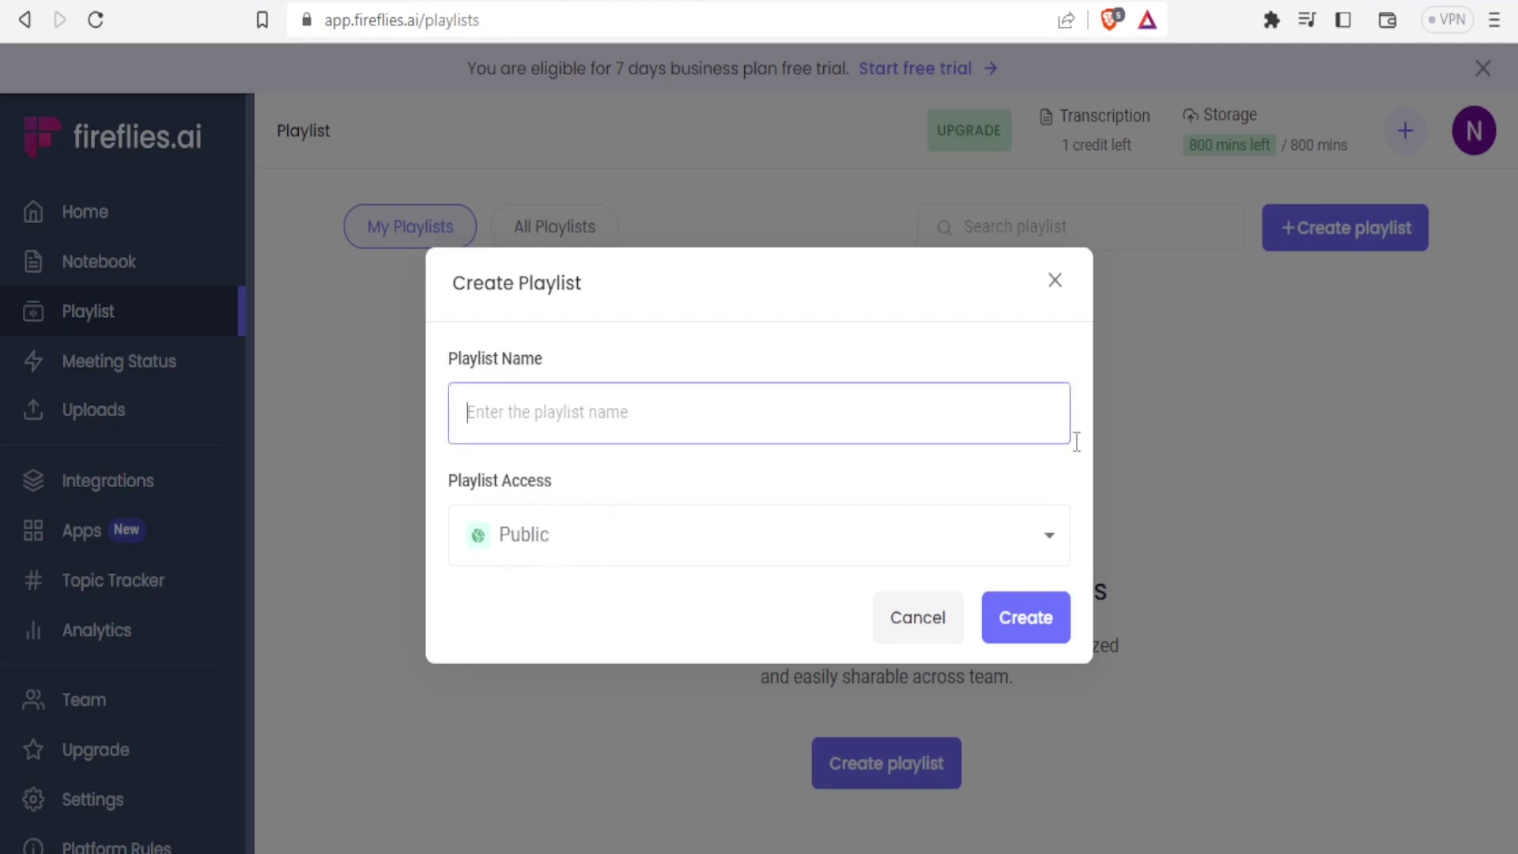
left_click(1051, 562)
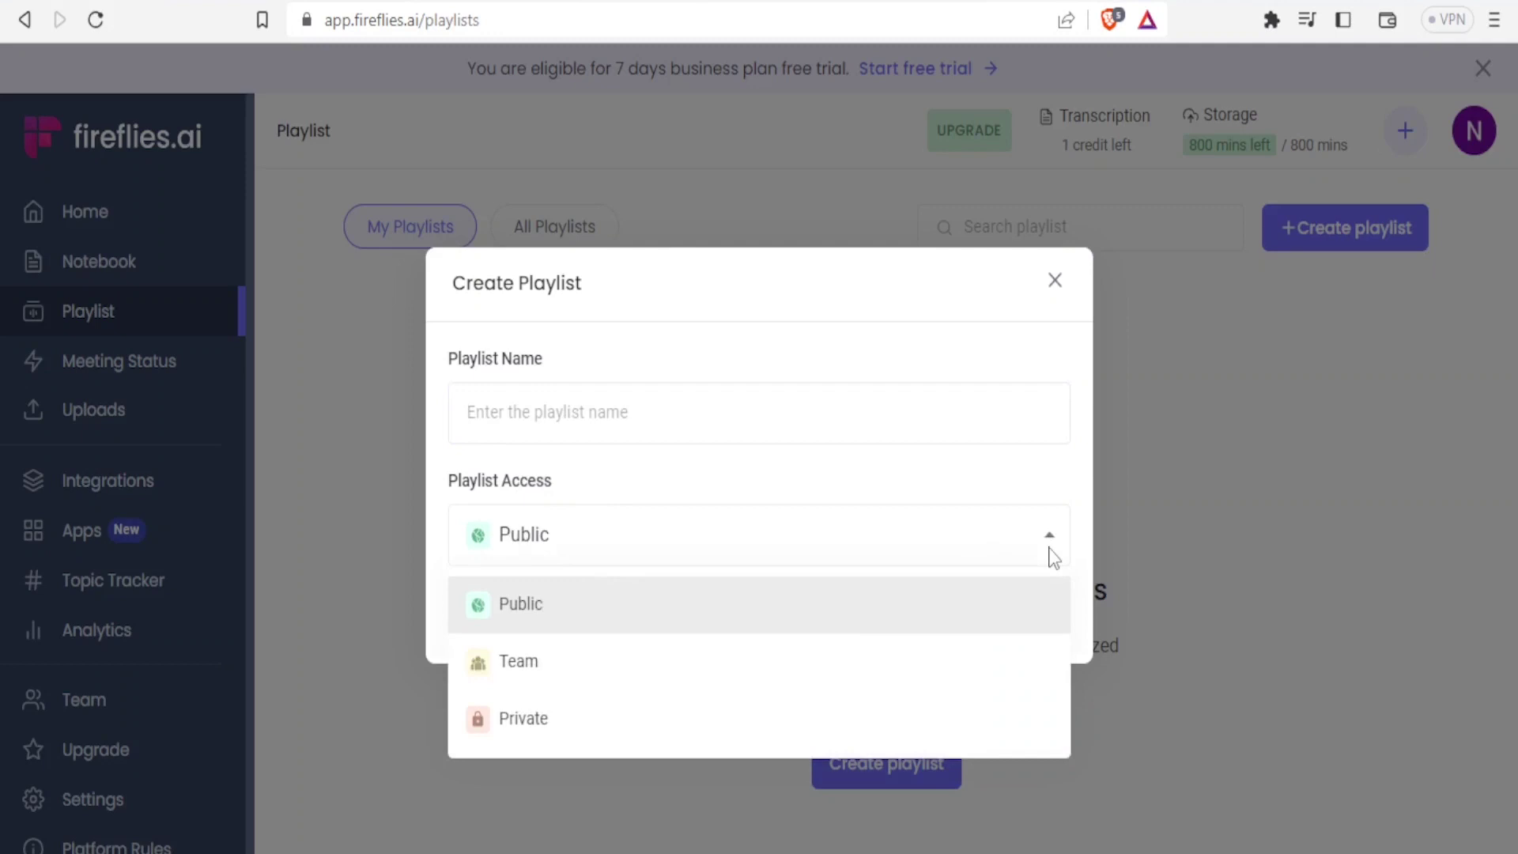
left_click(579, 417)
type("Security")
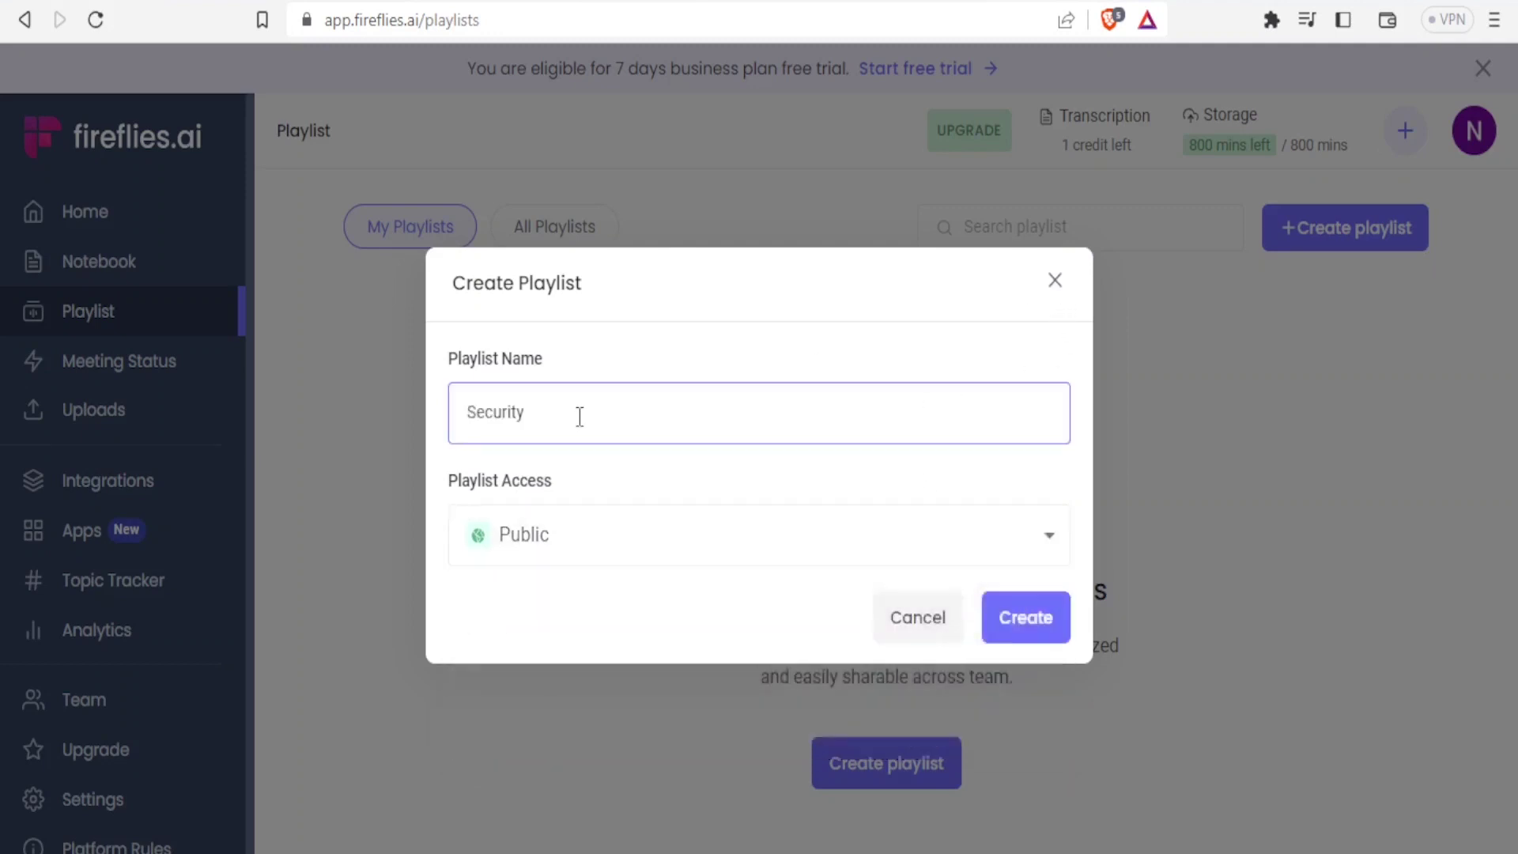
type(" Situation")
left_click(1042, 544)
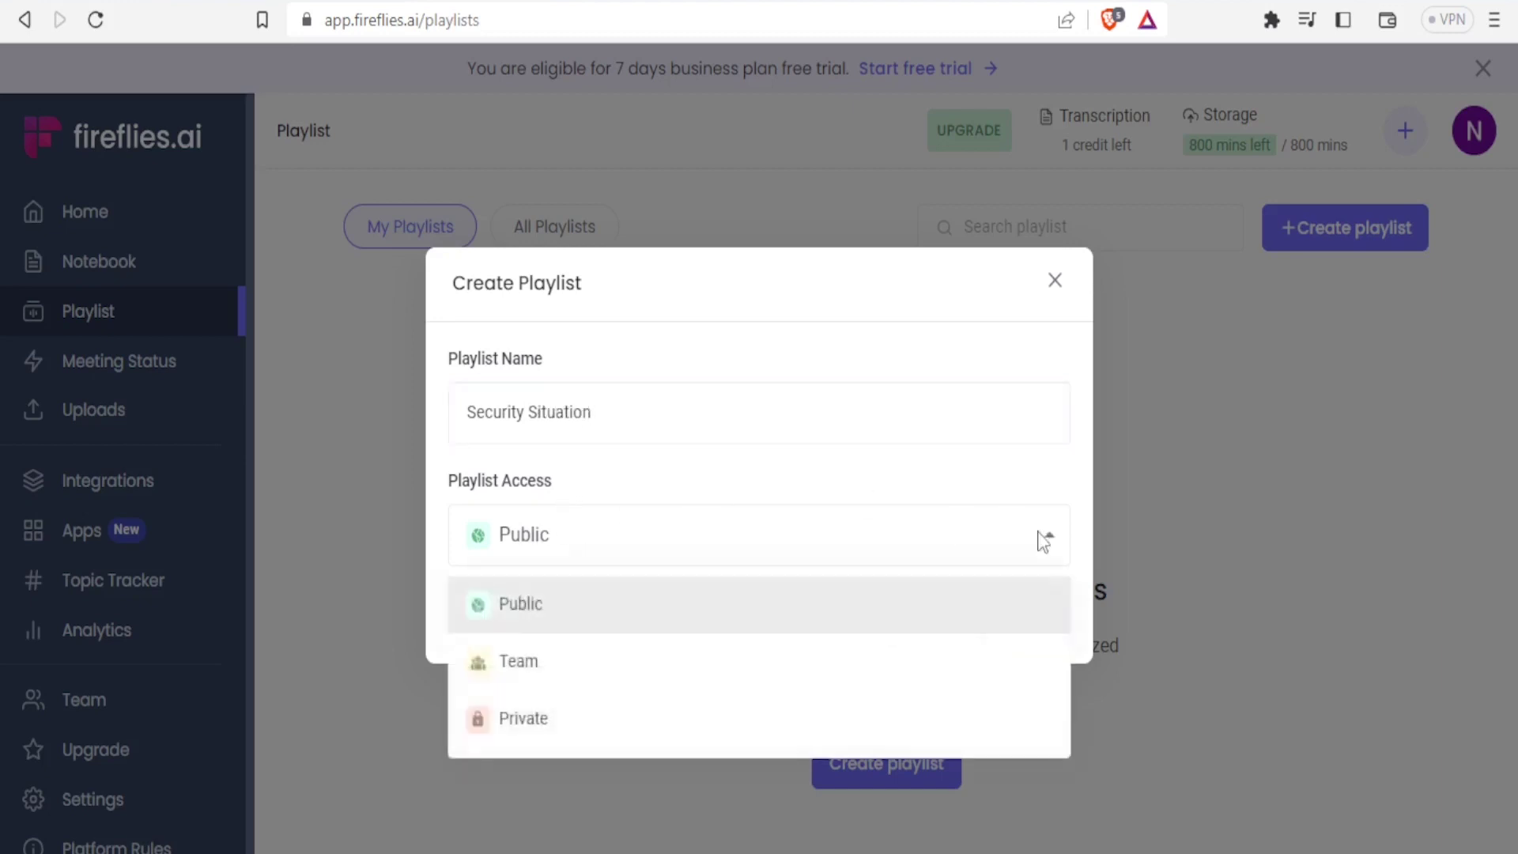
left_click(566, 668)
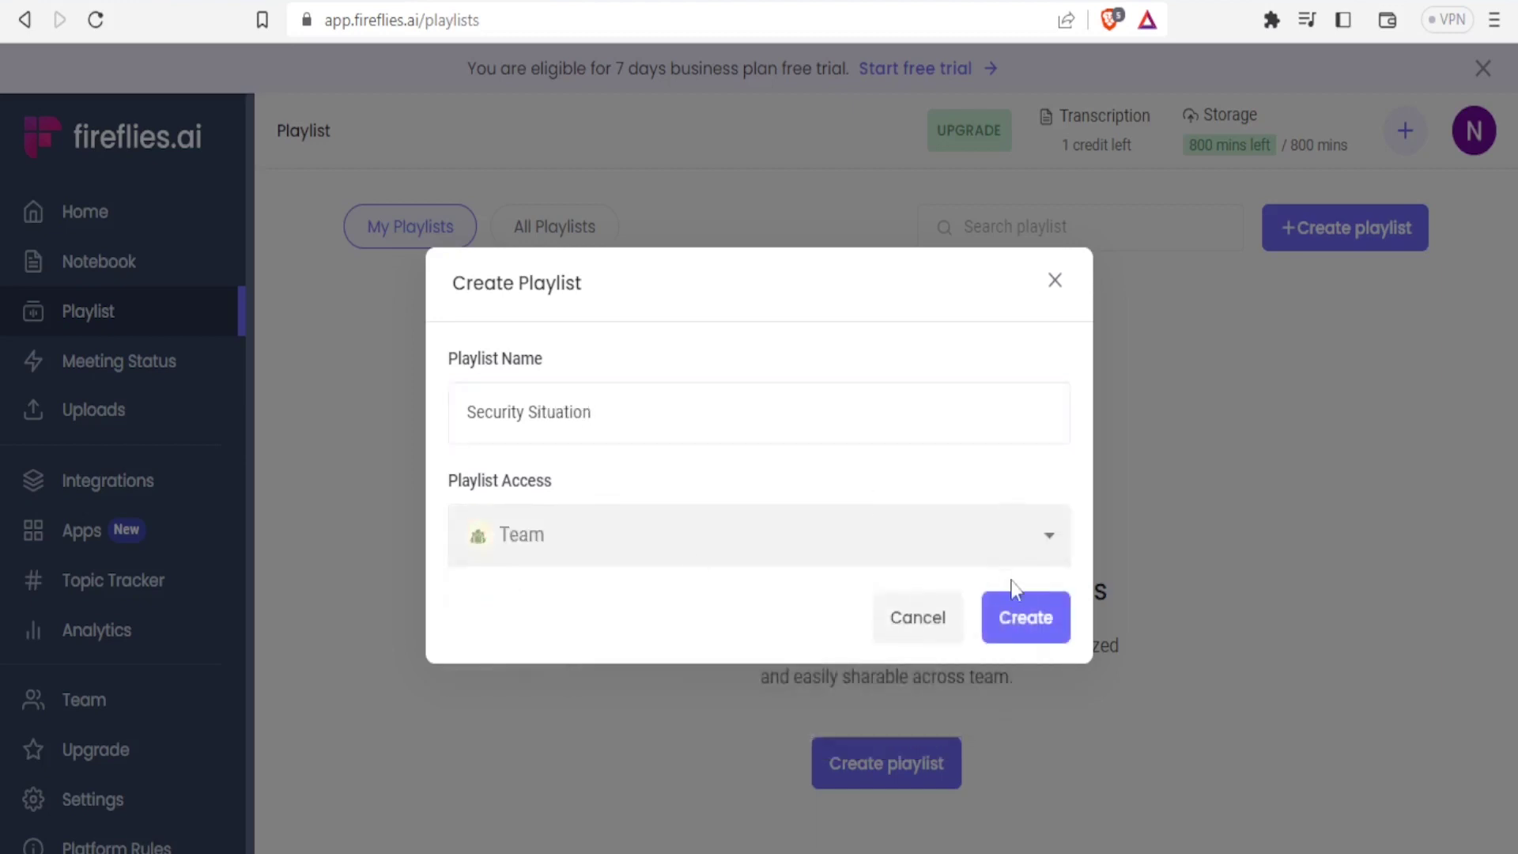
left_click(1018, 617)
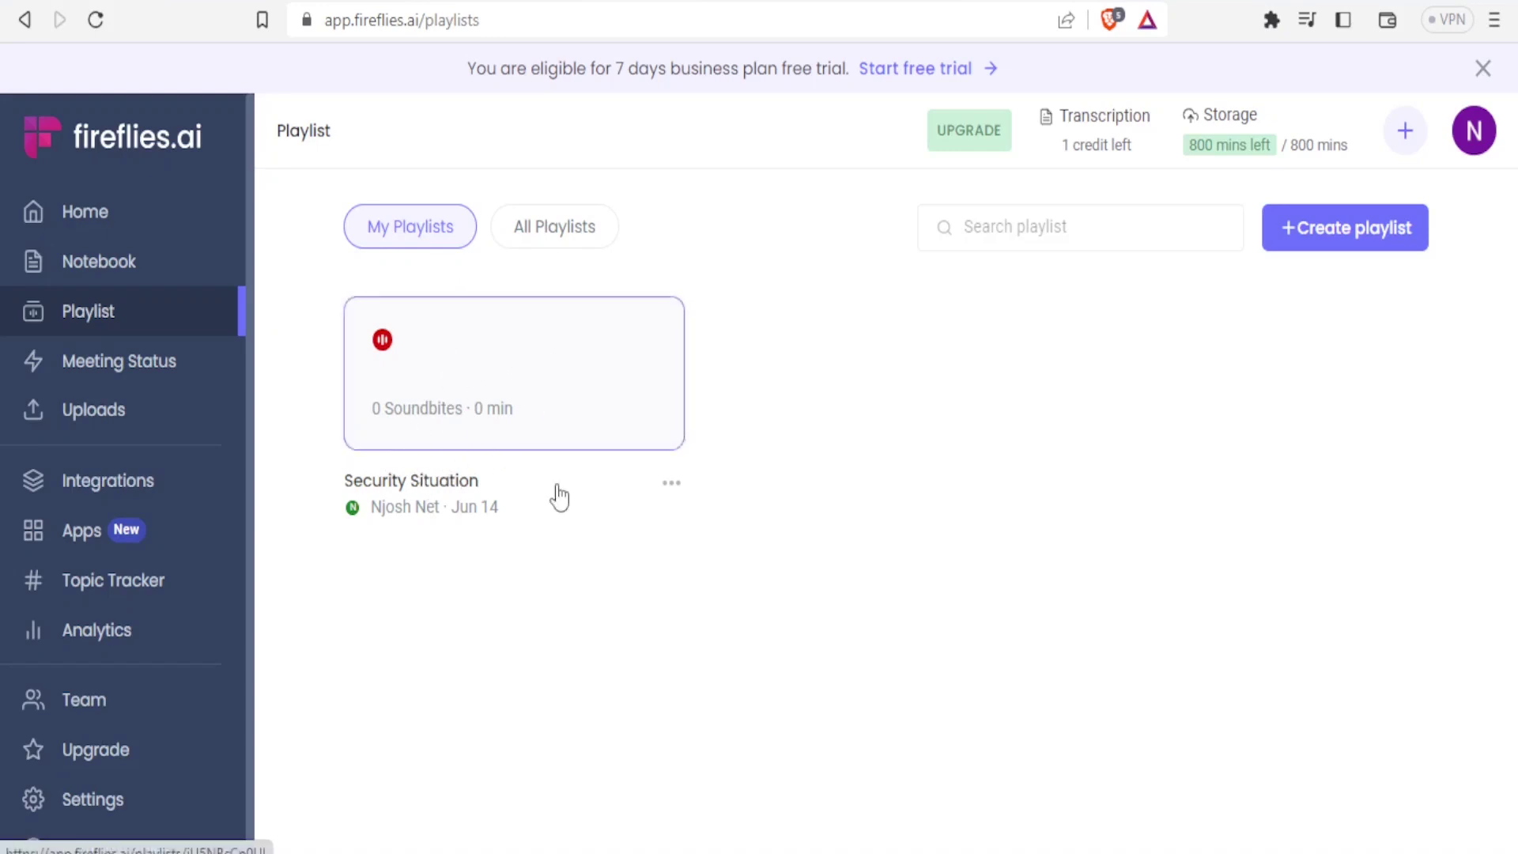
- Check the new playlist's options menu, then open Meeting Status to see the active Tutorial Meeting
left_click(673, 486)
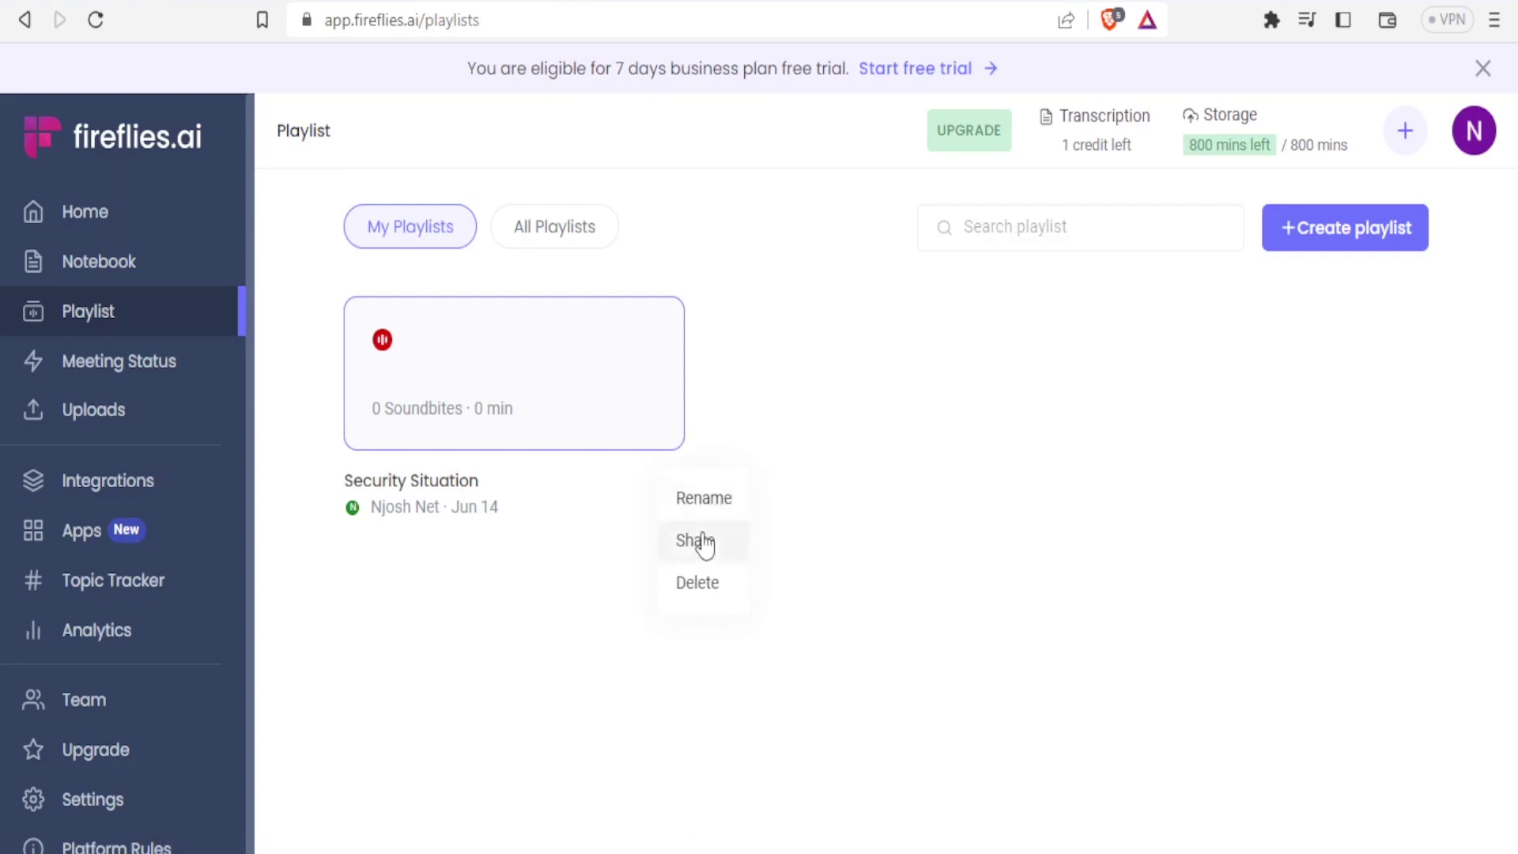
left_click(108, 371)
left_click(109, 368)
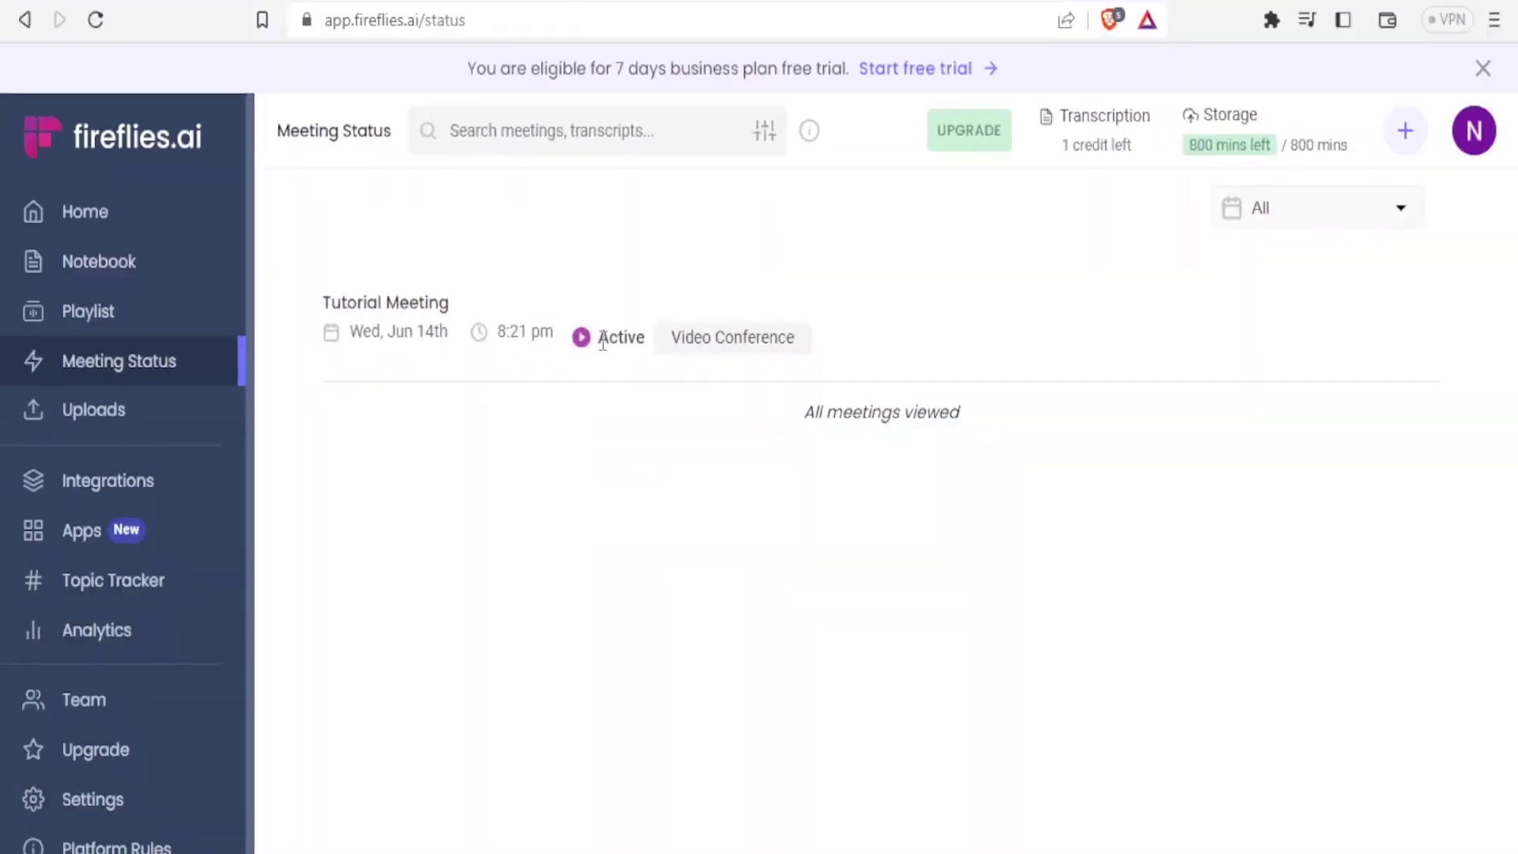
left_click(142, 482)
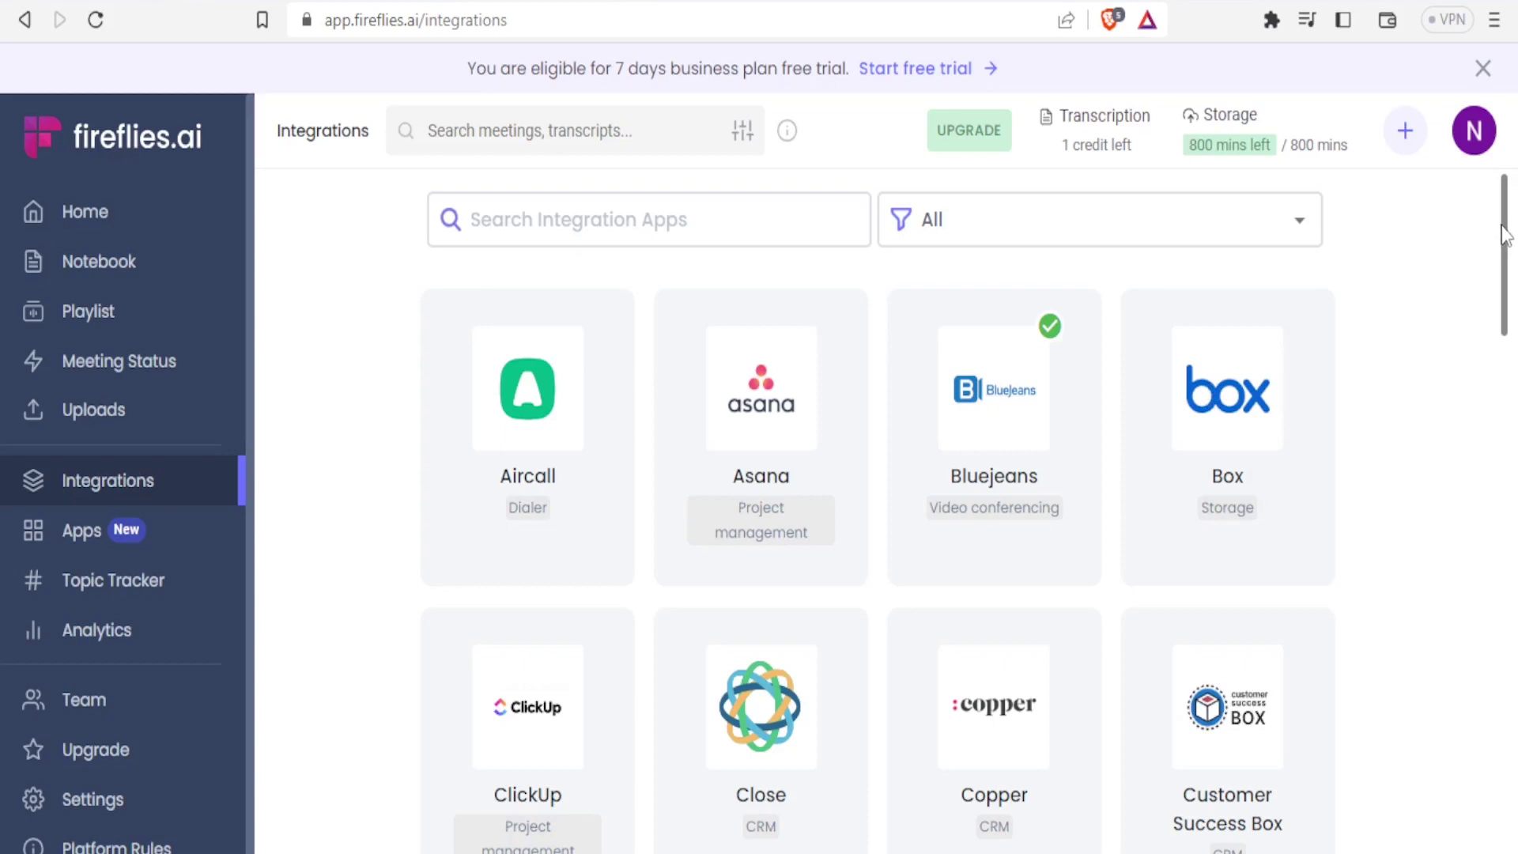
- Scroll down the Integrations page to browse the available app integration cards
left_click_drag(1504, 236, 1514, 537)
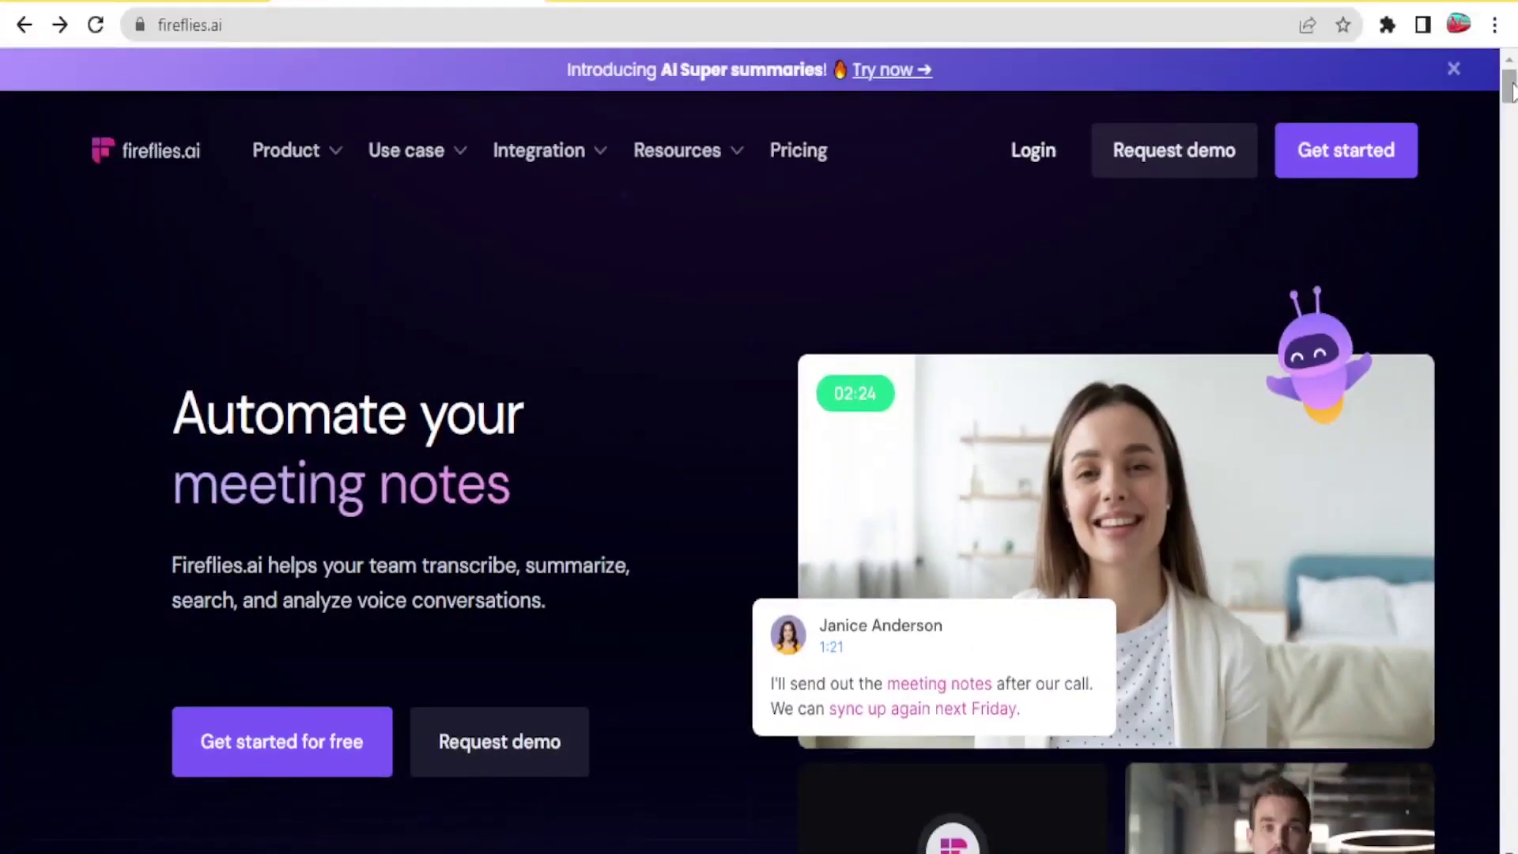
- Scroll the Fireflies.ai homepage pitching transcription, summaries and search of voice conversations
left_click_drag(1511, 90, 1511, 103)
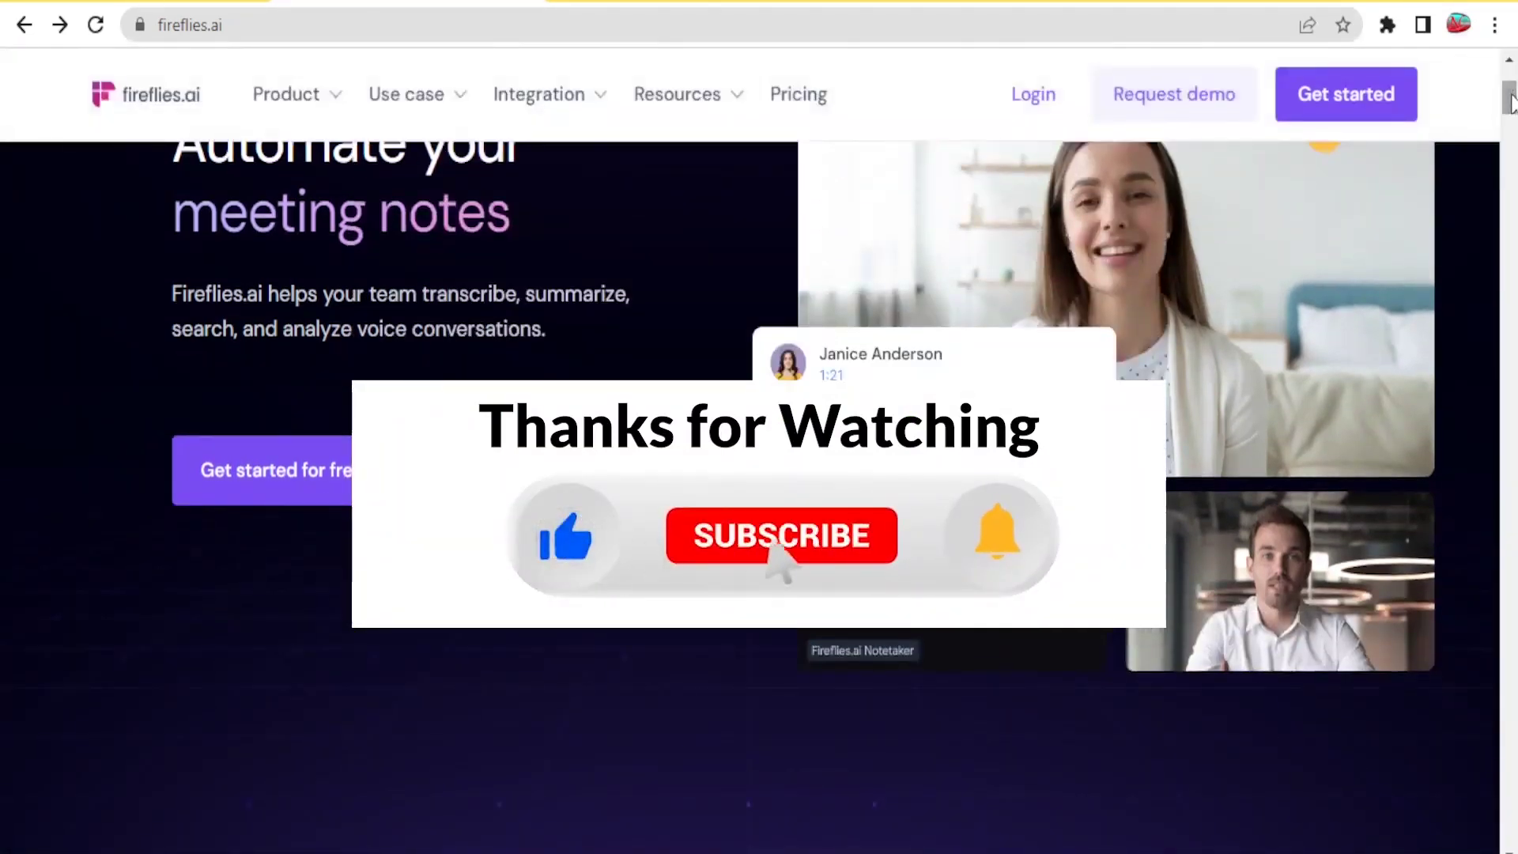